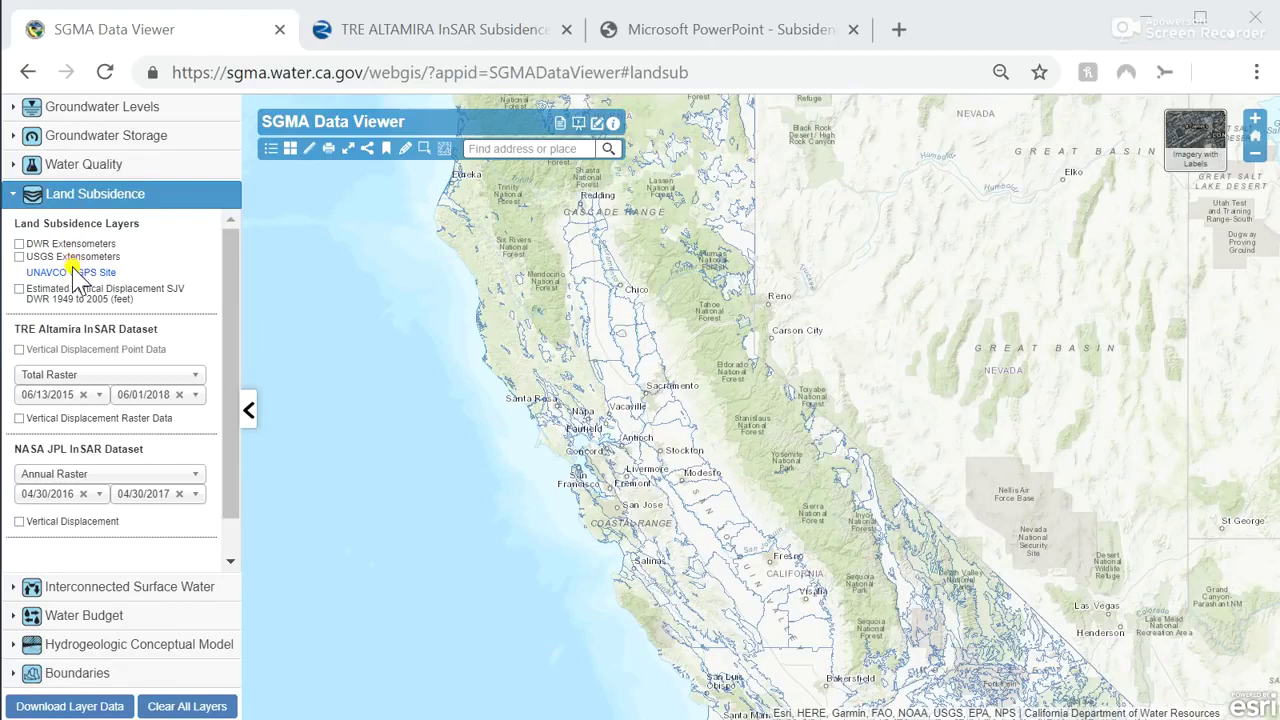
- Show the Estimated Vertical Displacement SJV DWR 1949 to 2005 layer and frame the San Joaquin Valley
left_click(19, 290)
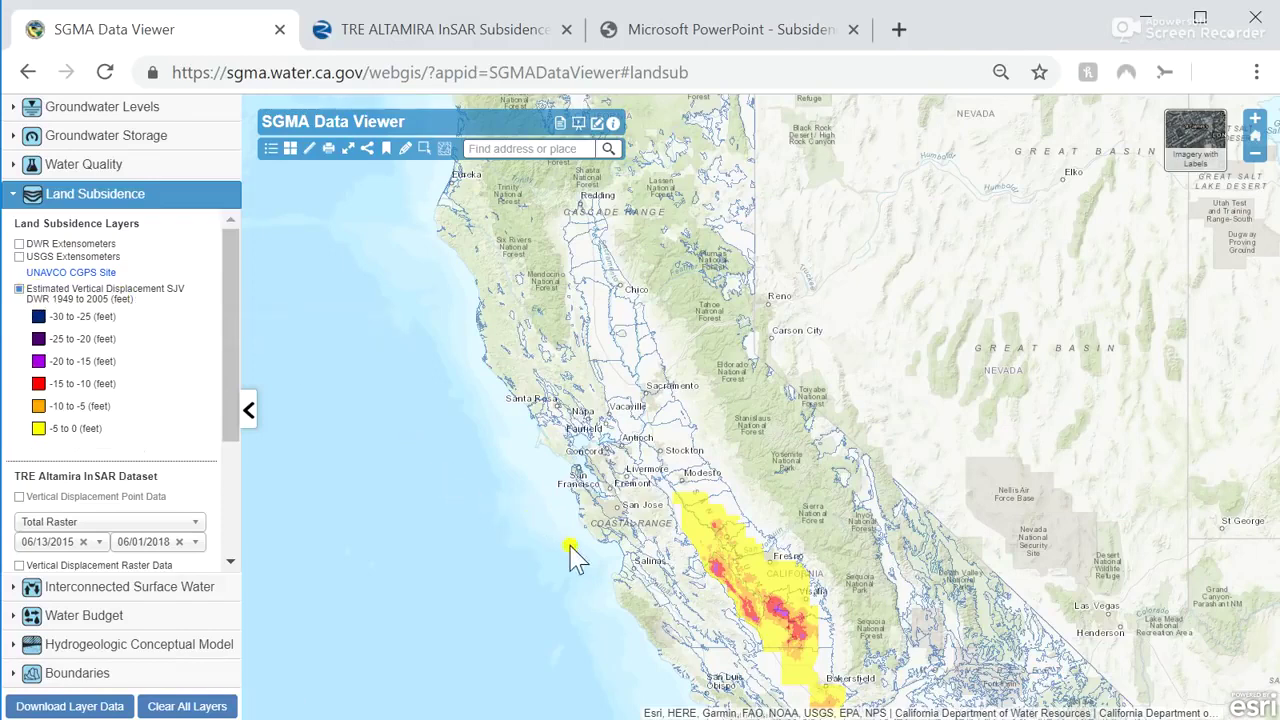
left_click_drag(627, 560, 460, 427)
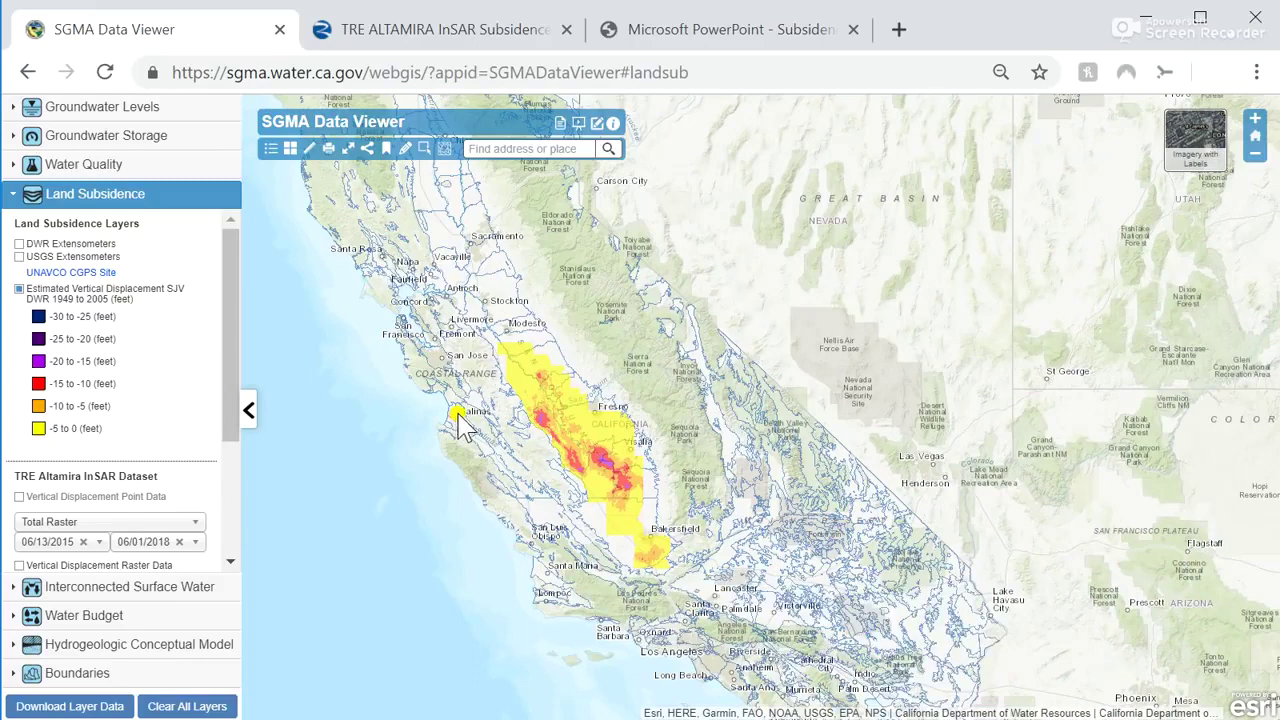
scroll(580, 490, "up", 1)
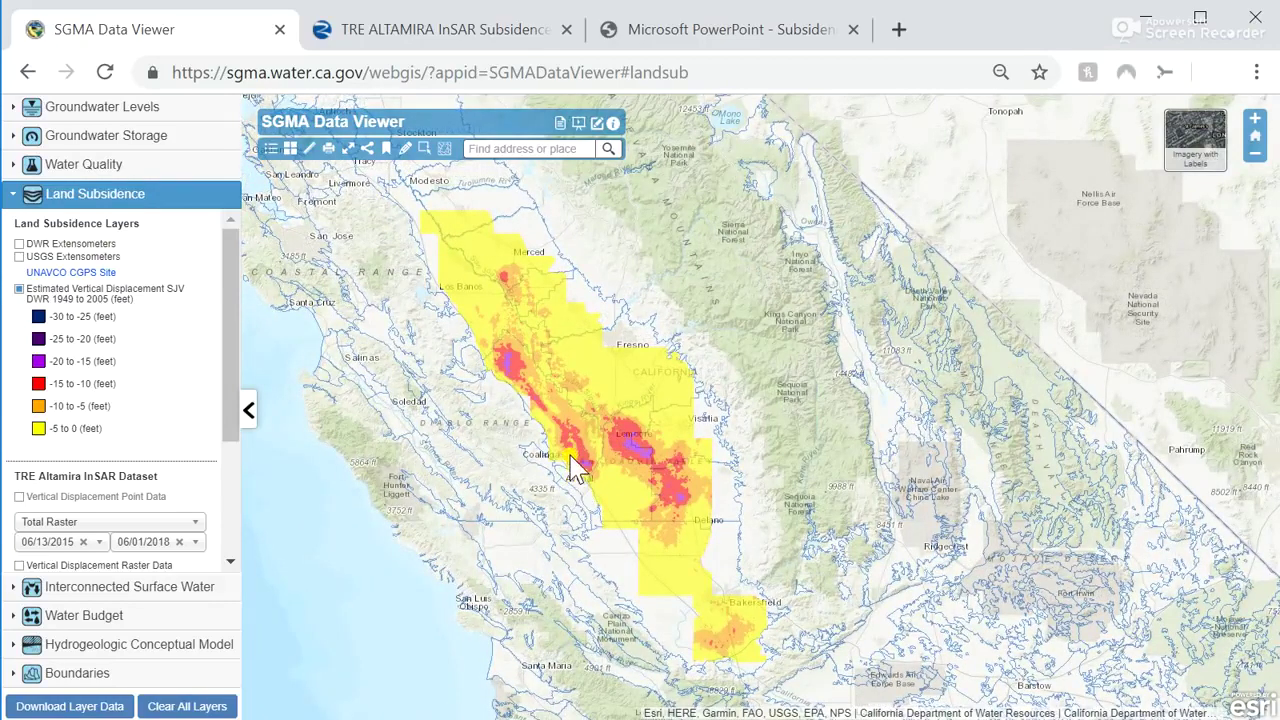
scroll(575, 465, "up", 1)
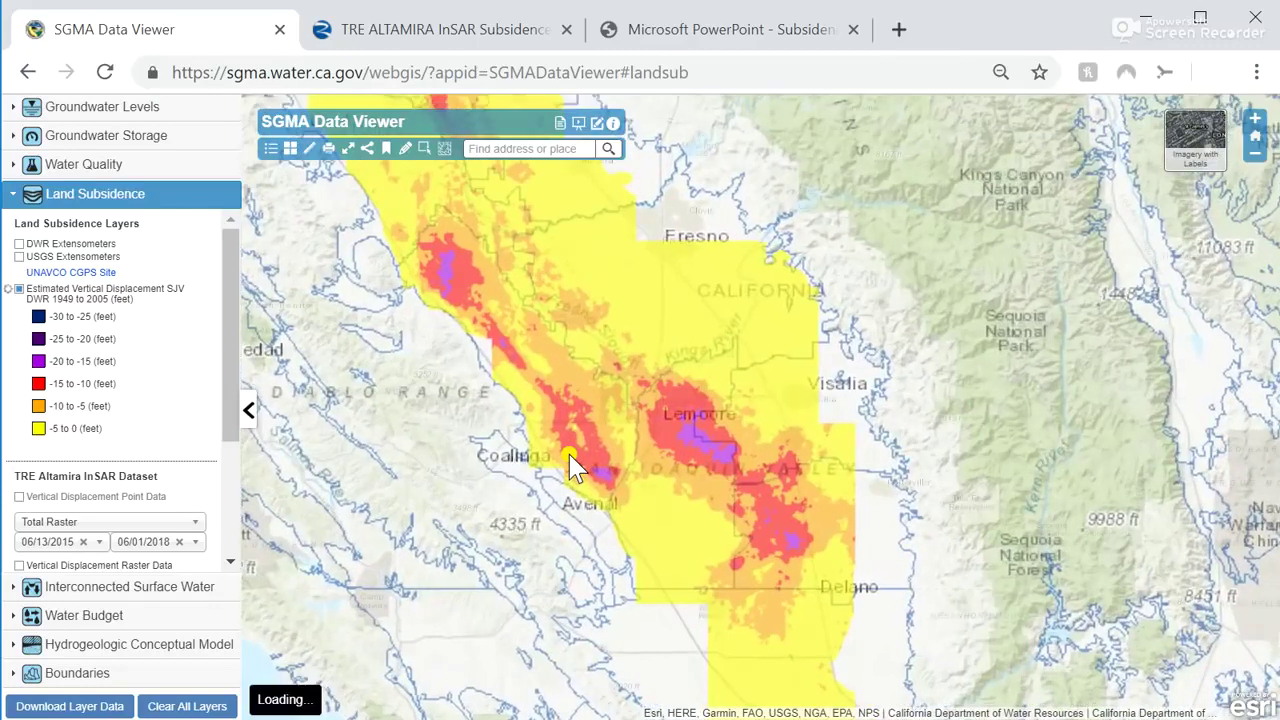
- Increase the opacity of the 1949 to 2005 estimated displacement layer and view its full extent
mouse_move(80, 425)
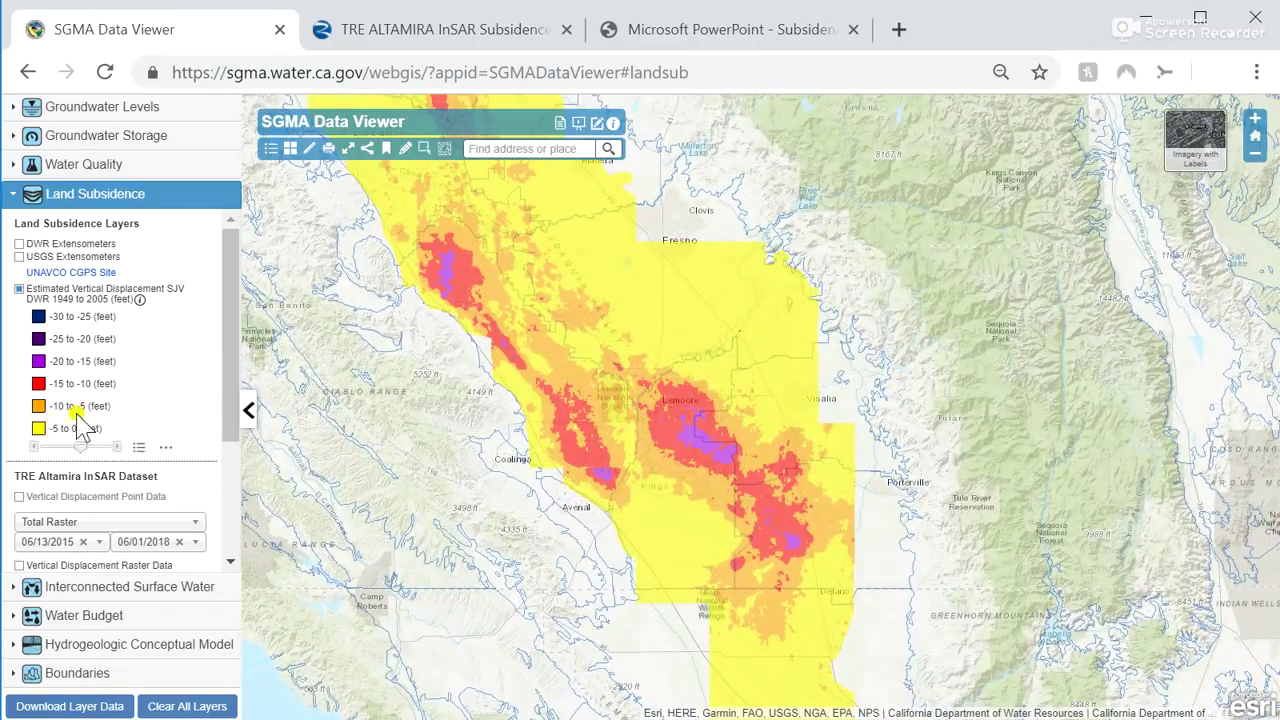
mouse_move(81, 450)
left_mouse_down()
mouse_move(58, 453)
mouse_move(90, 455)
left_mouse_up()
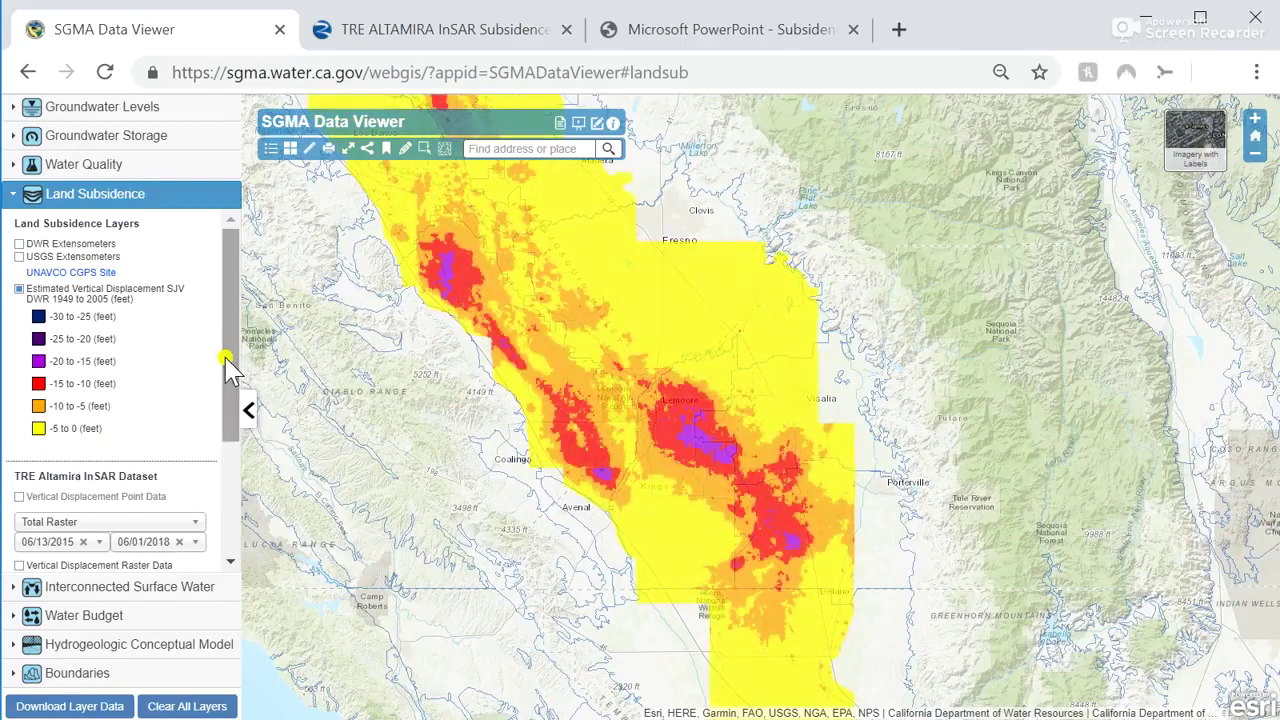
scroll(349, 354, "down", 1)
left_click_drag(449, 366, 480, 449)
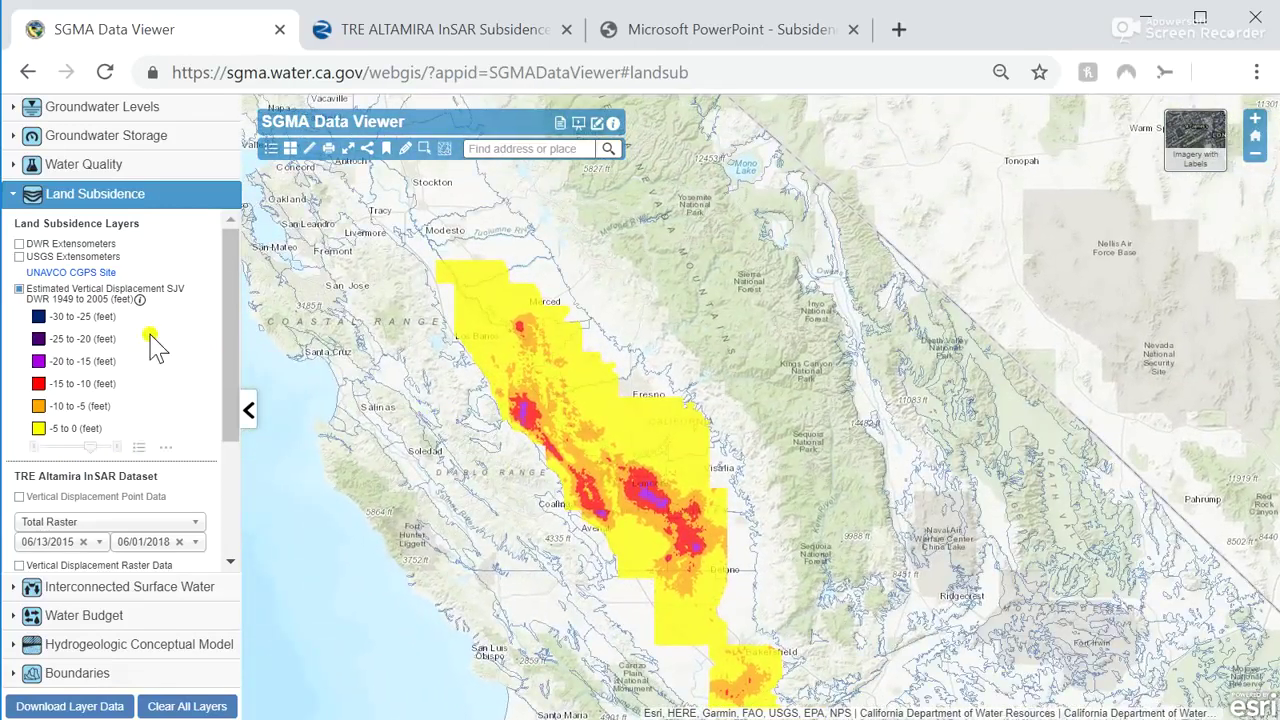
- Hide the 1949 to 2005 displacement layer and show the TRE Altamira Vertical Displacement Raster Data for 06/13/2015 to 06/01/2018
left_click(19, 290)
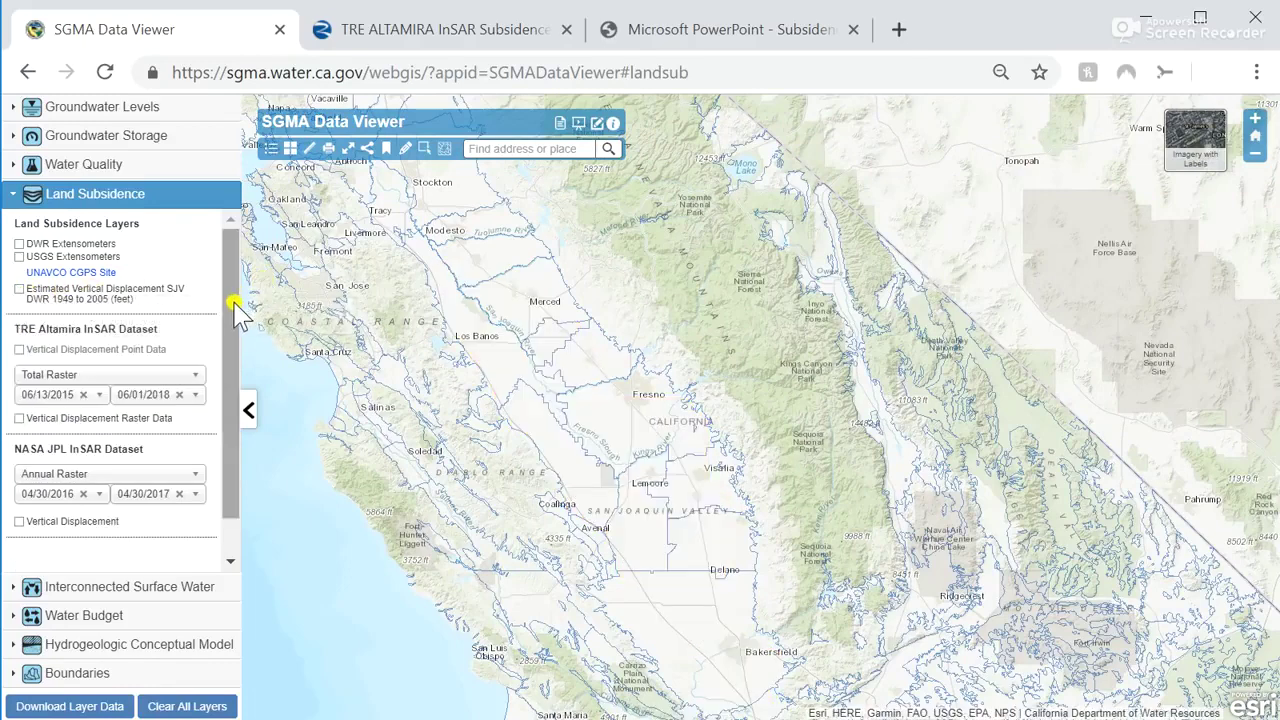
left_click_drag(234, 305, 234, 338)
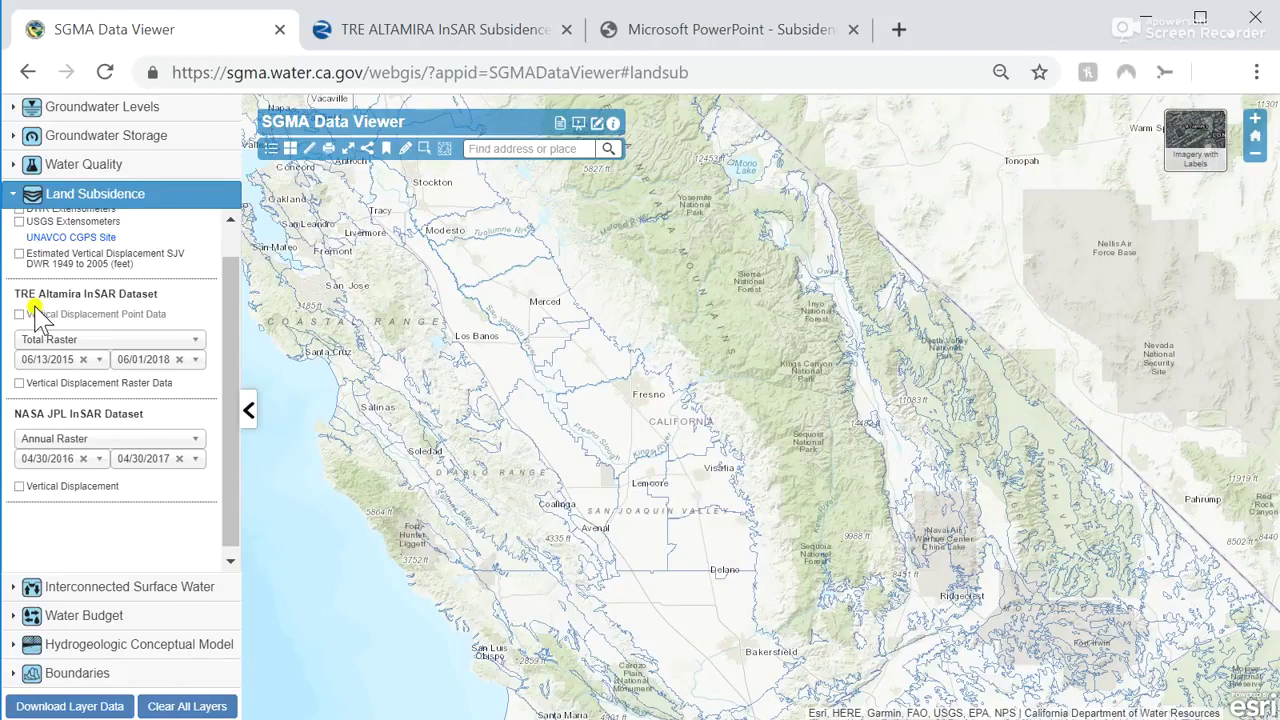
left_click(19, 384)
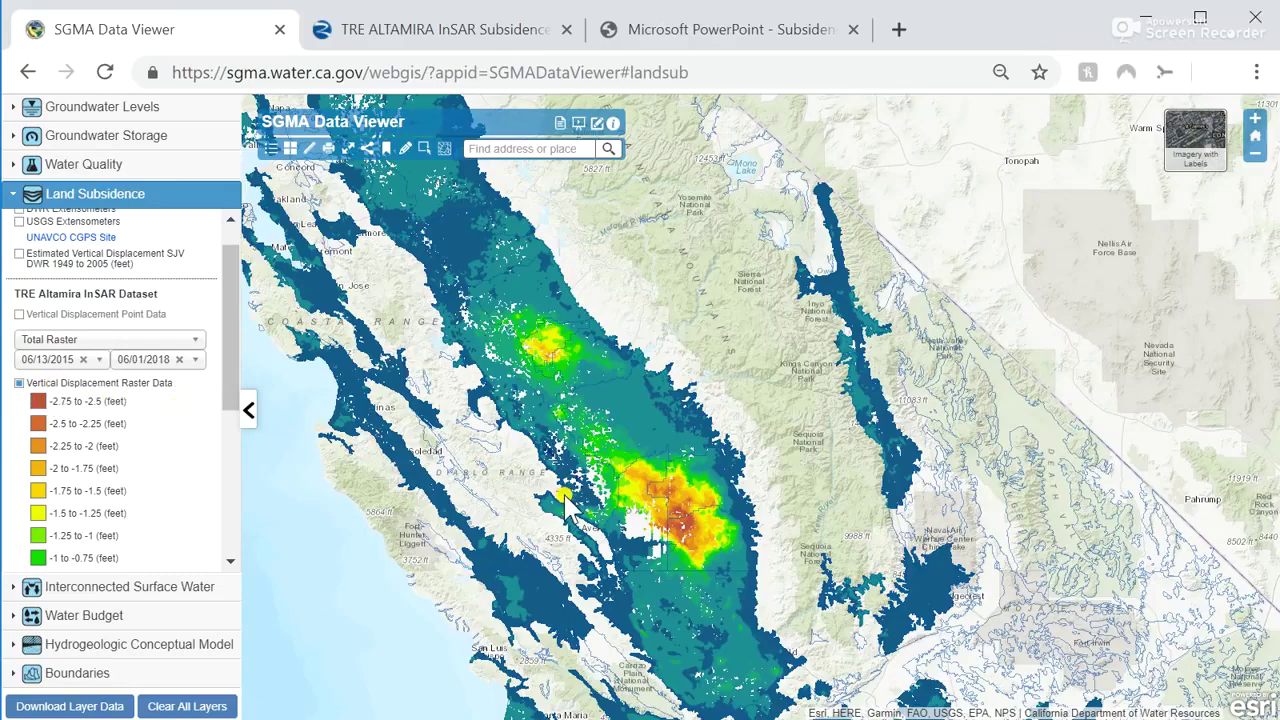
- Query the TRE Altamira raster in the Tule basin's dark red -2.75 to -2.5 feet zone, at about 36.038, -119.387
scroll(558, 505, "down", 2)
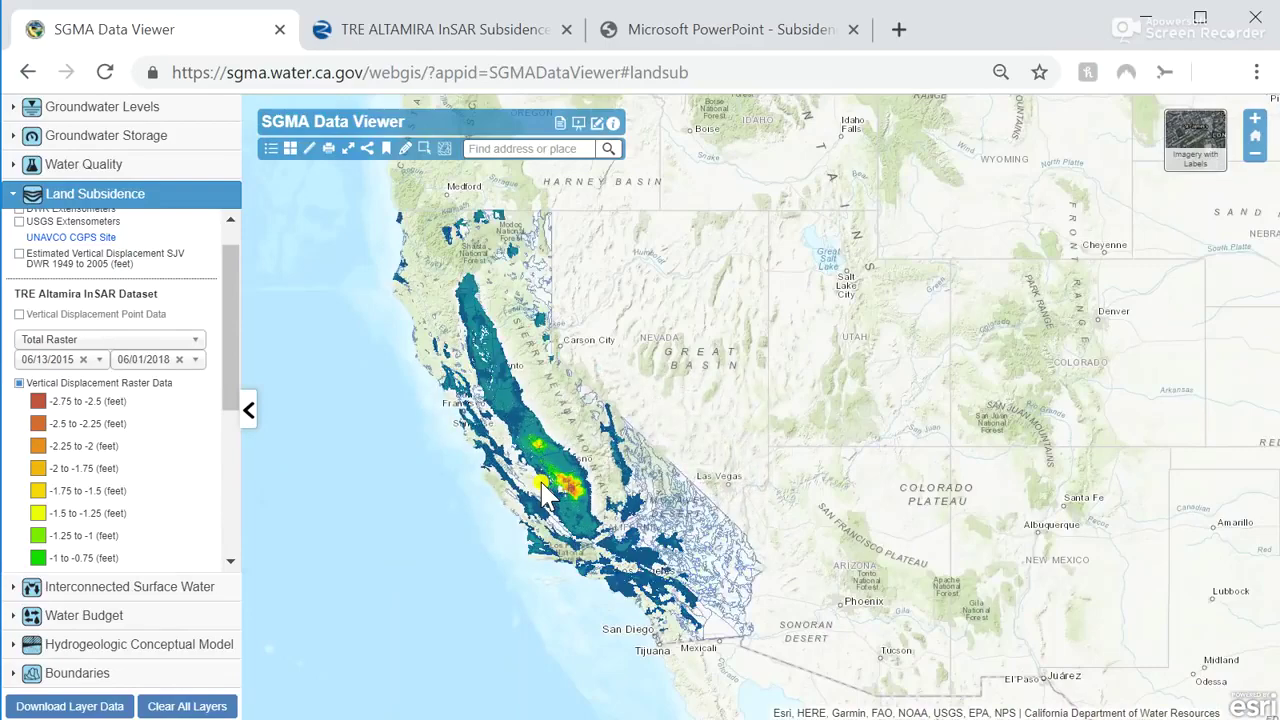
scroll(533, 482, "up", 2)
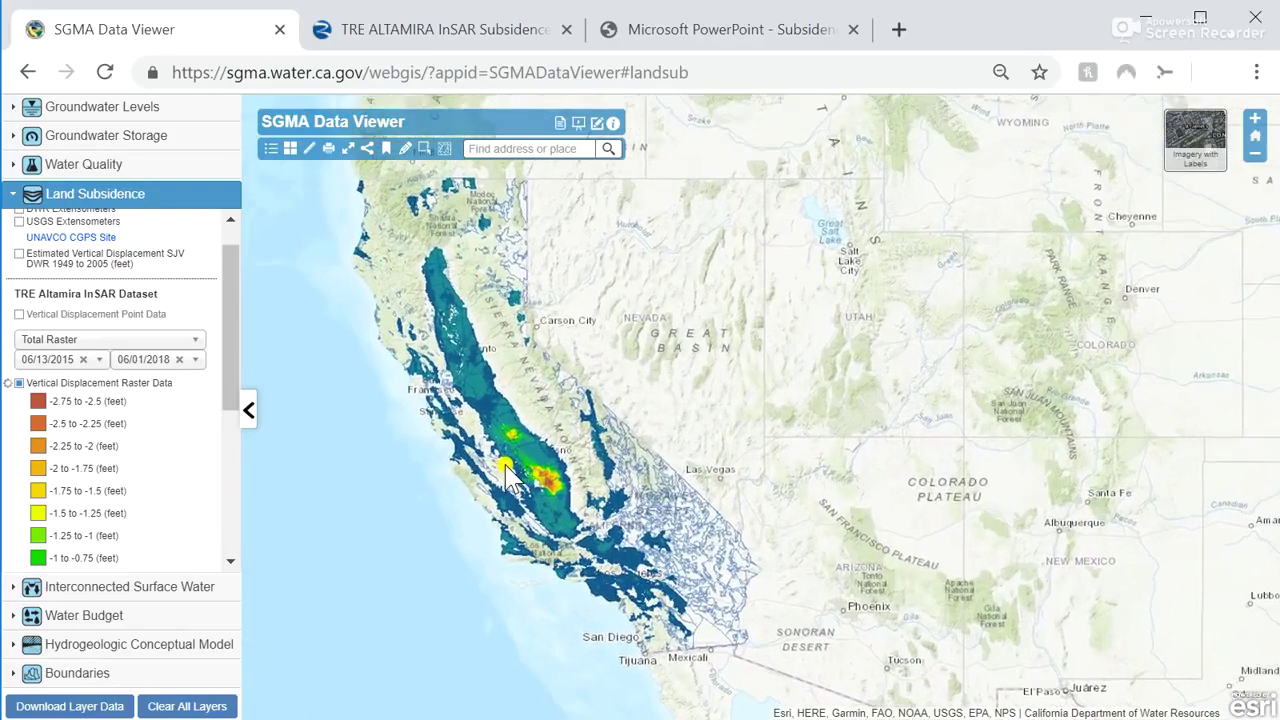
scroll(615, 515, "up", 2)
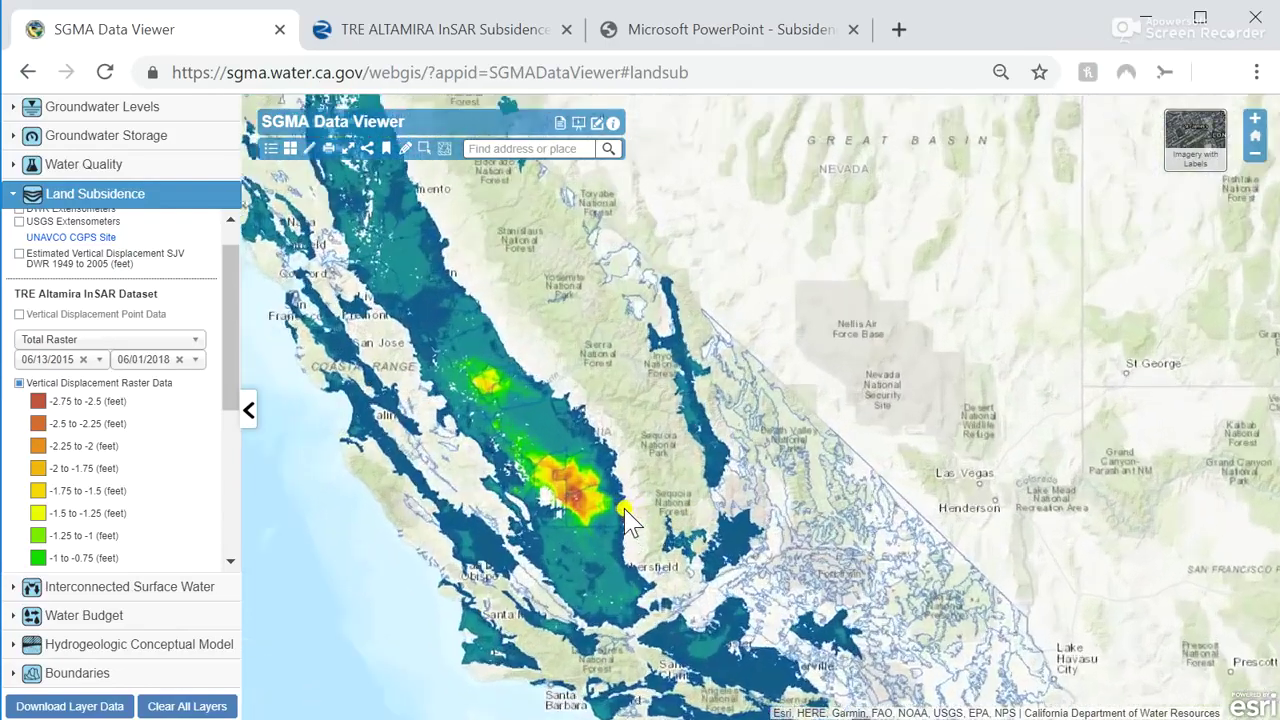
scroll(530, 505, "up", 3)
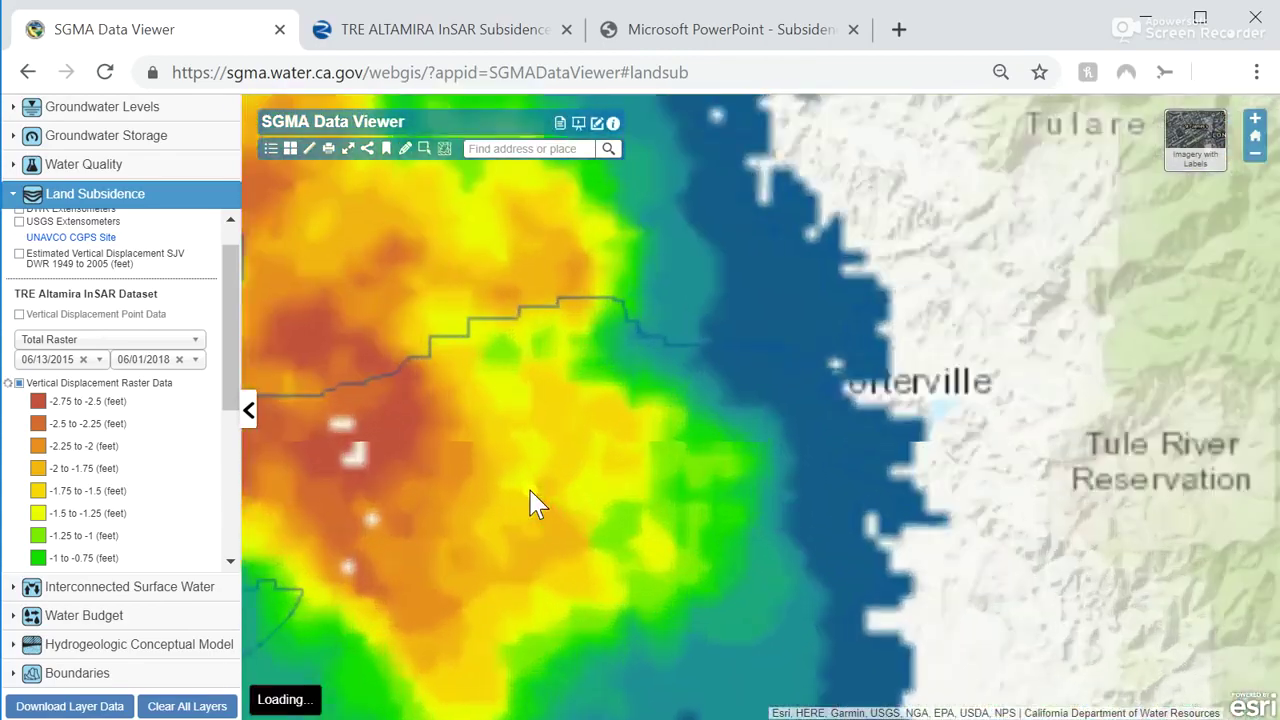
left_click_drag(380, 463, 503, 471)
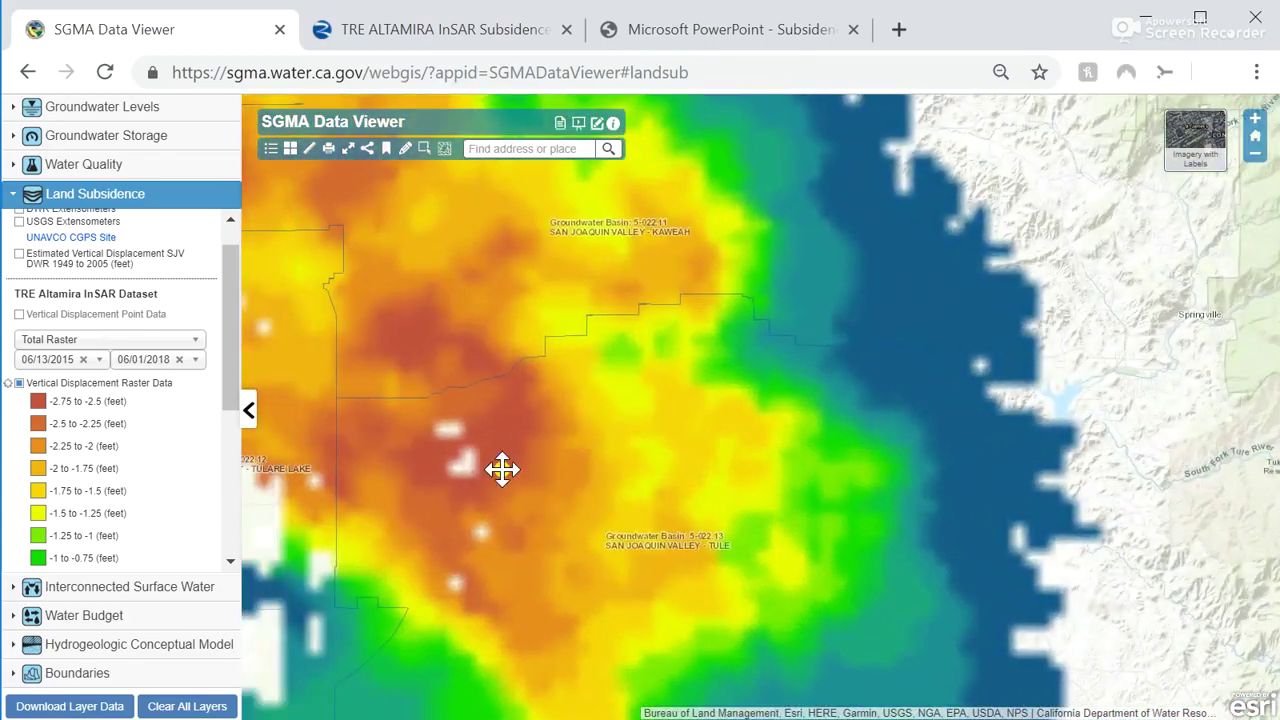
scroll(502, 467, "up", 1)
scroll(500, 466, "up", 1)
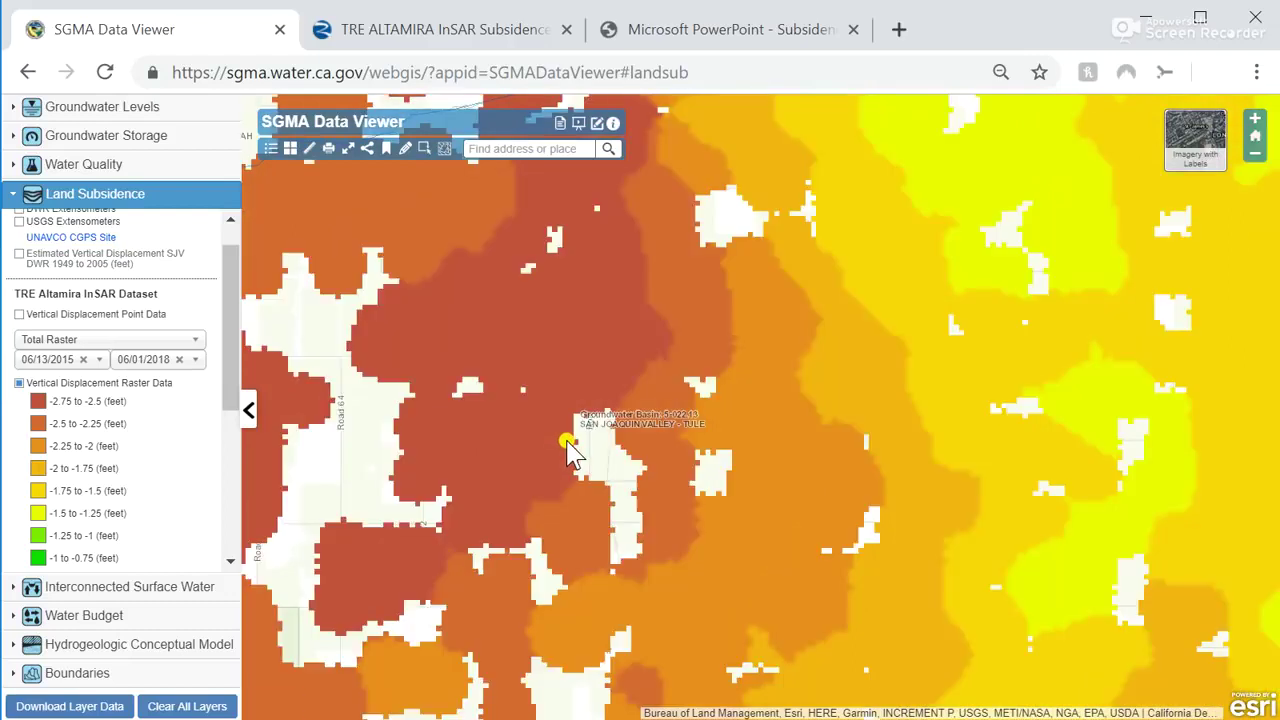
left_click(538, 437)
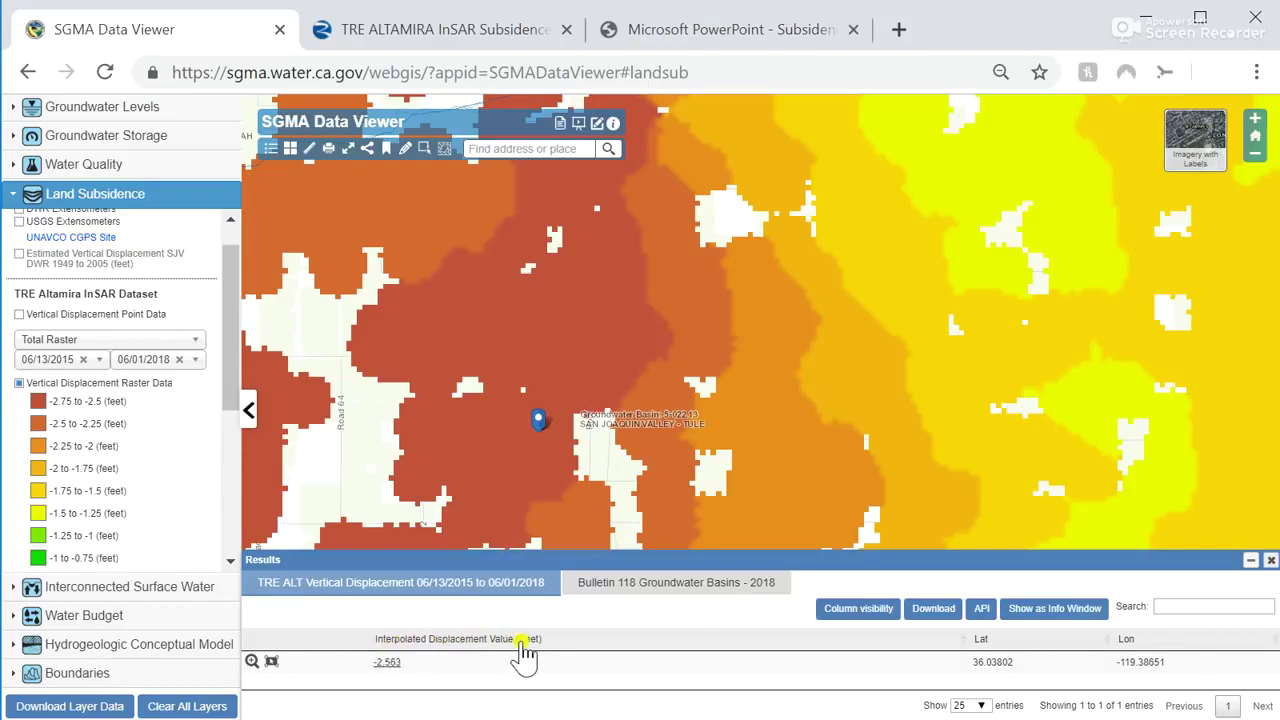
- Open the details of the queried interpolated displacement value and examine its vertical displacement chart over time
left_click(389, 664)
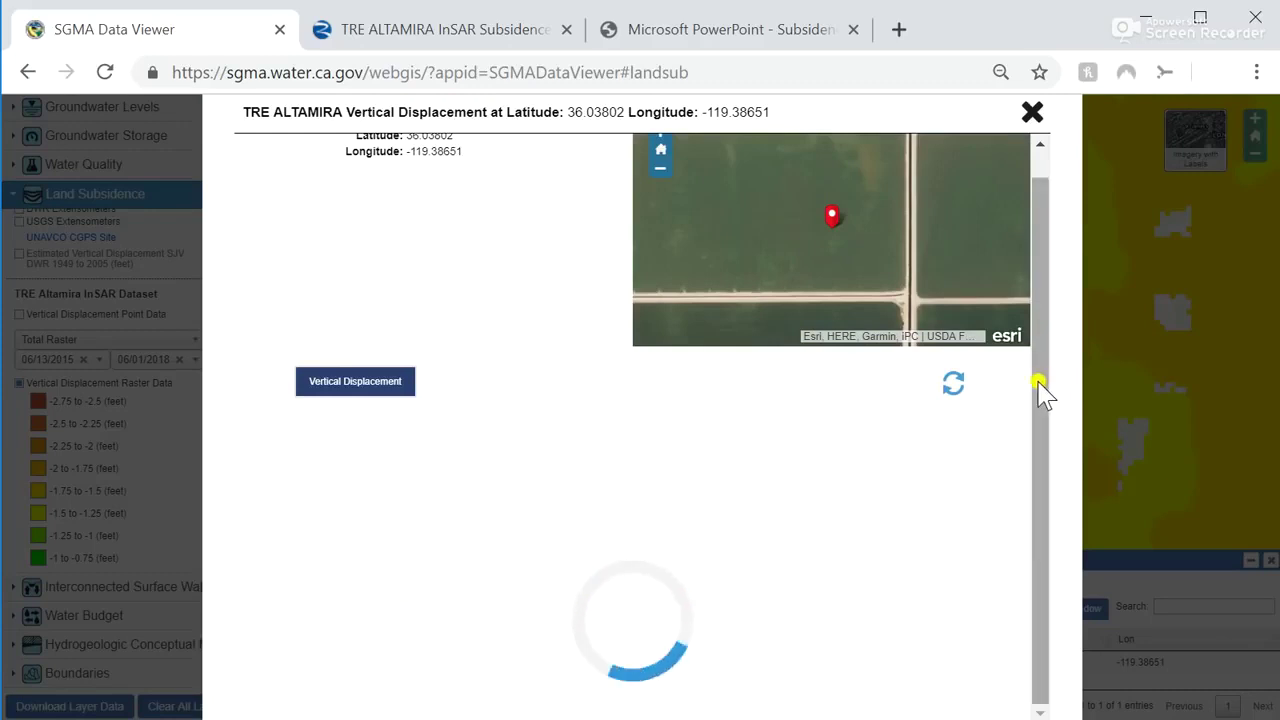
left_click_drag(1046, 390, 1043, 350)
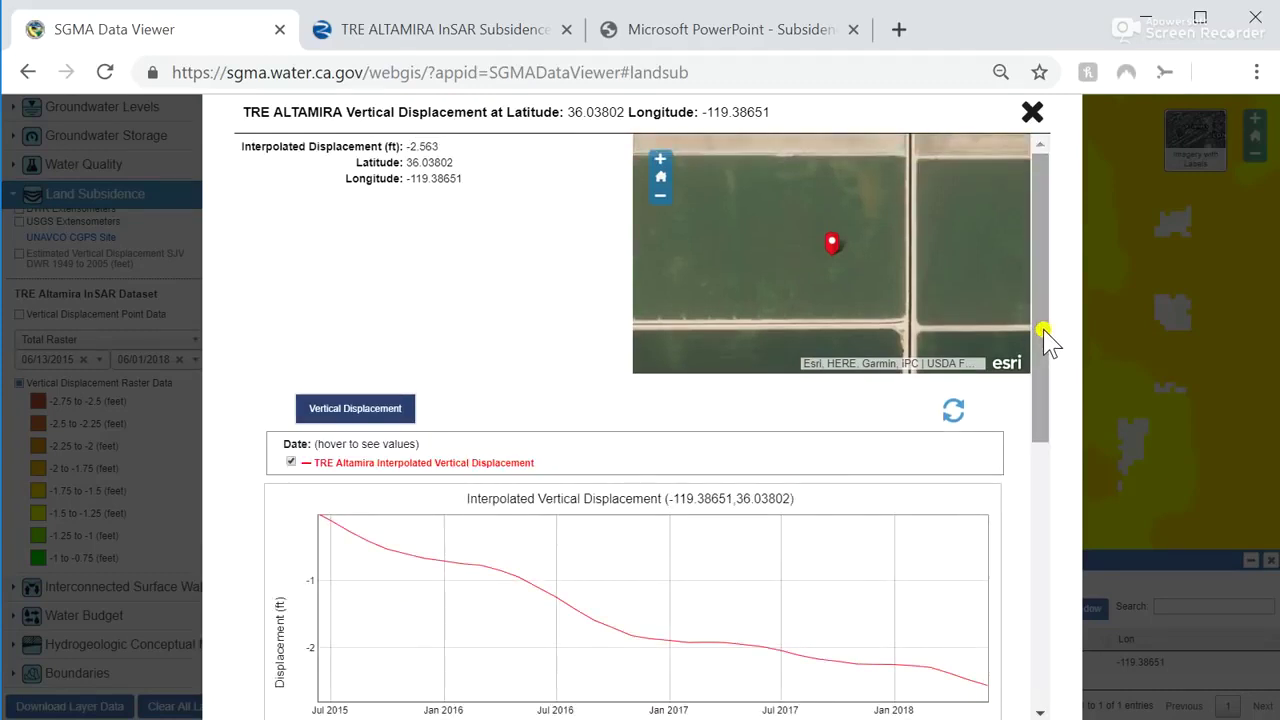
left_click_drag(1045, 335, 1058, 433)
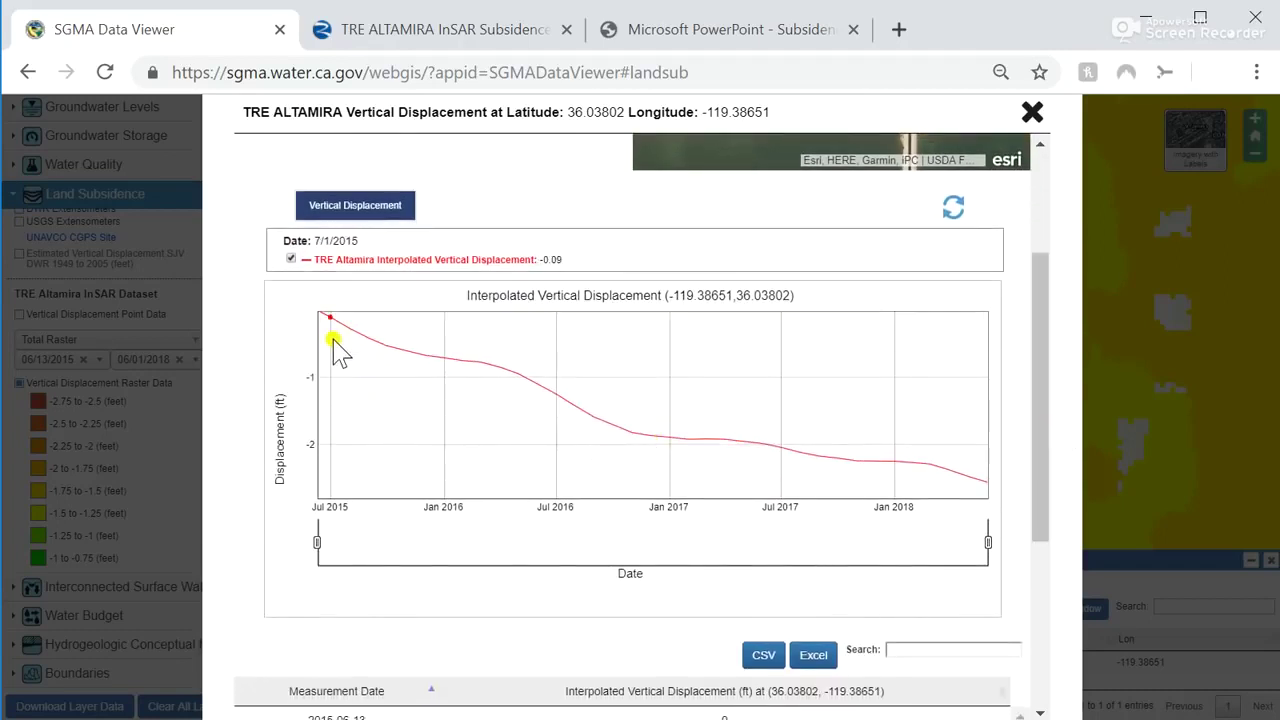
mouse_move(320, 330)
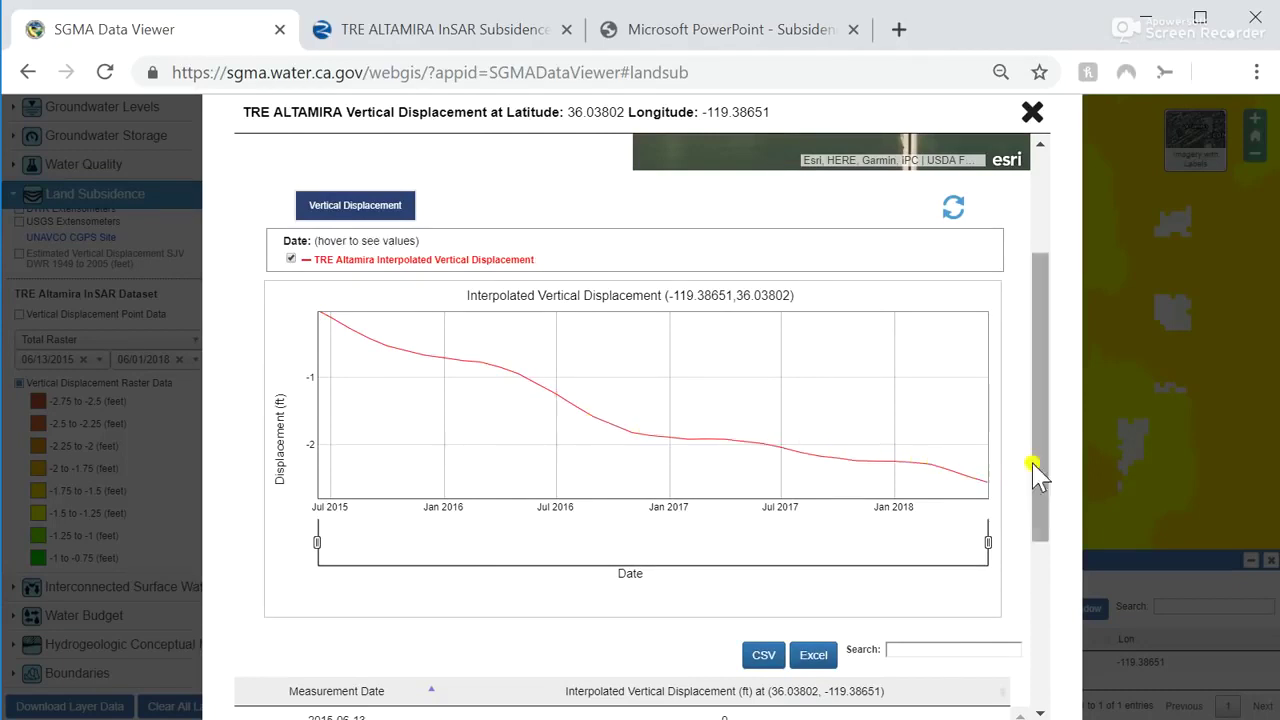
- Download the interpolated vertical displacement table as CSV and close the displacement details
left_click_drag(1049, 471, 1050, 548)
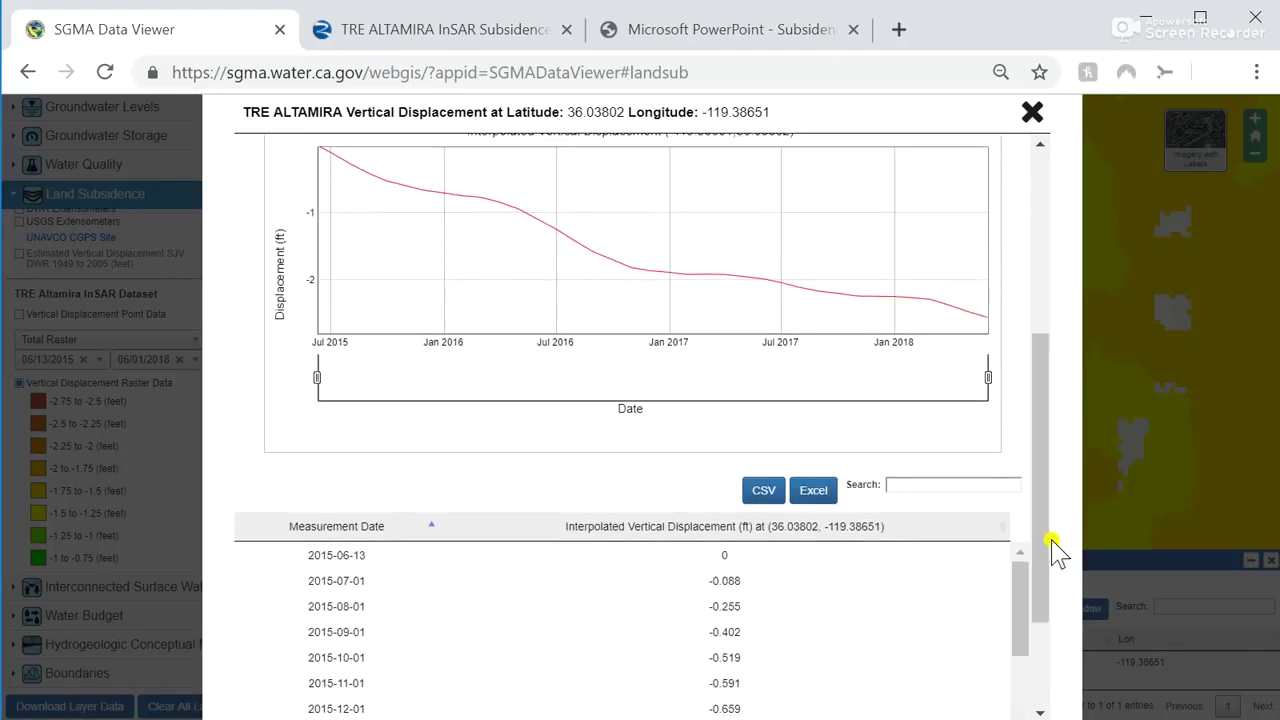
left_click(762, 492)
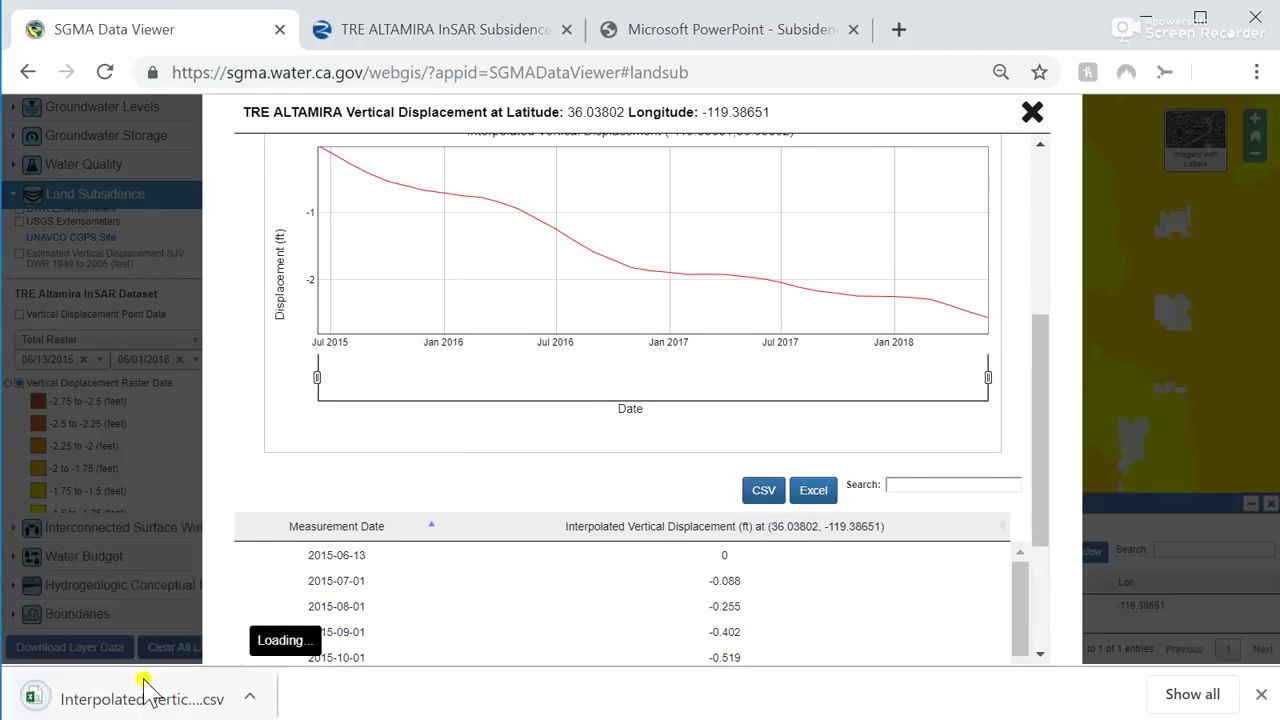
left_click(1262, 695)
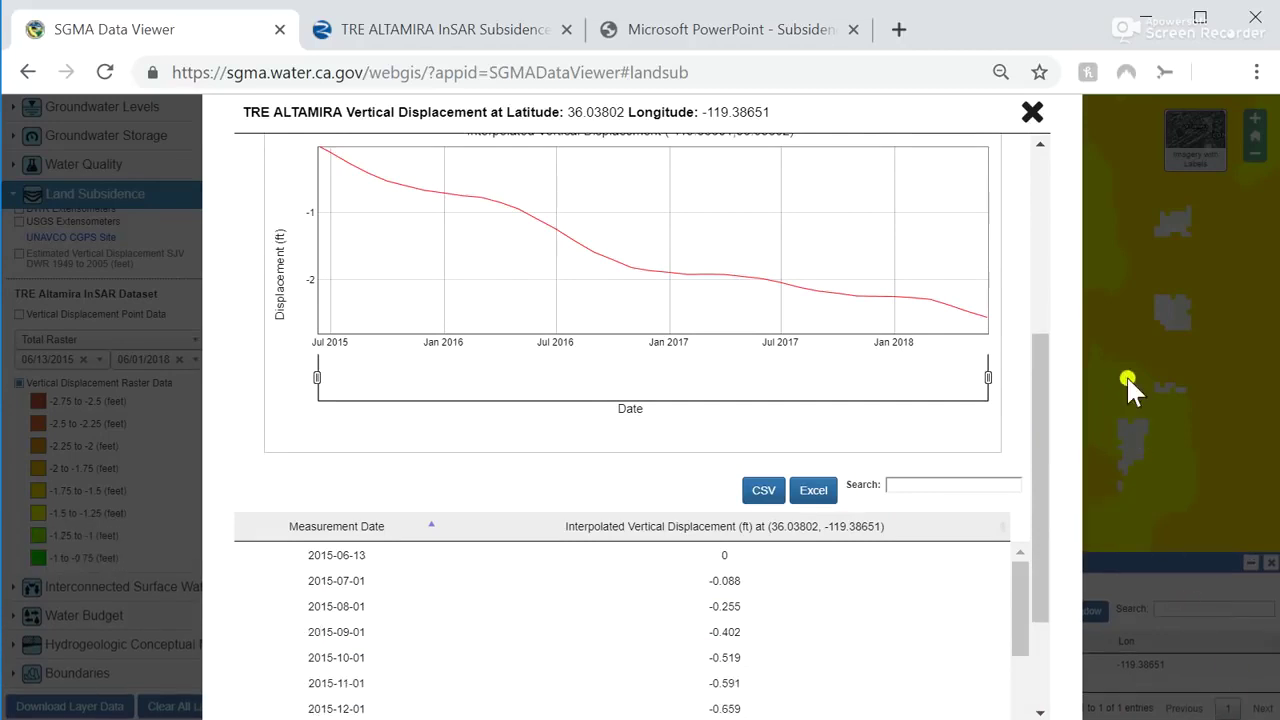
left_click(1032, 113)
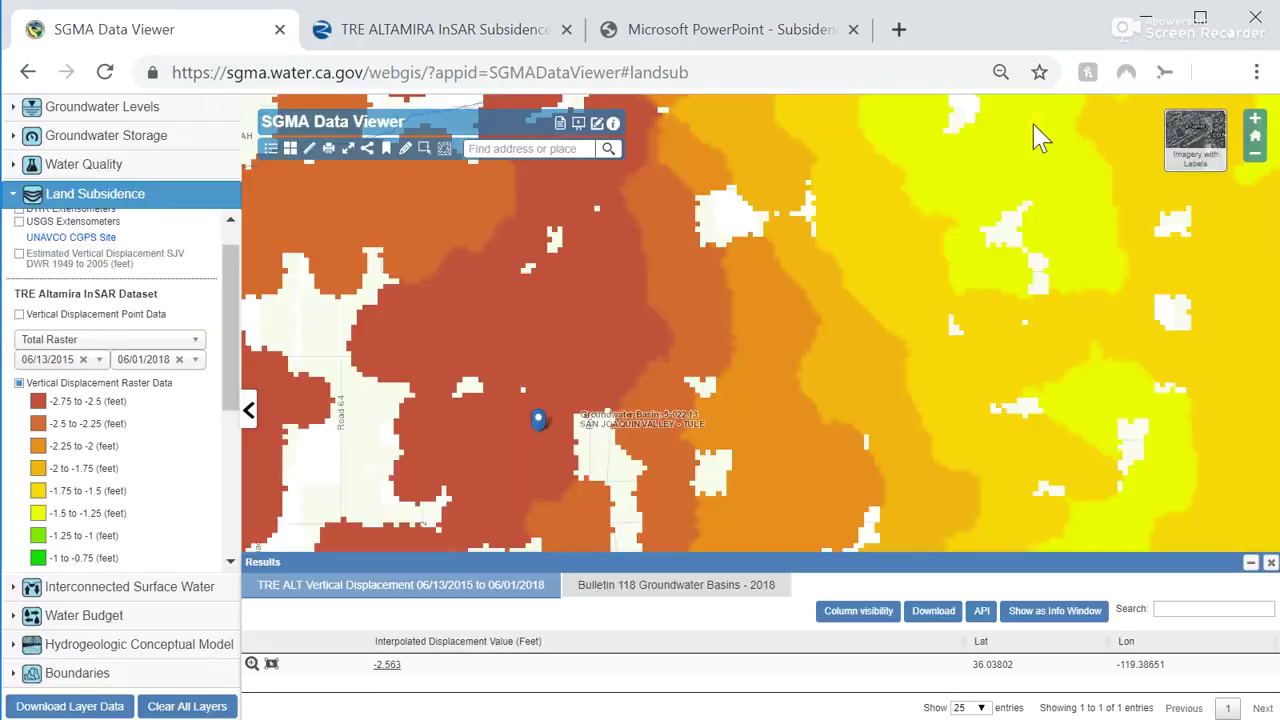
- Show the TRE Altamira Vertical Displacement Point Data layer over the raster
left_click_drag(467, 336, 603, 326)
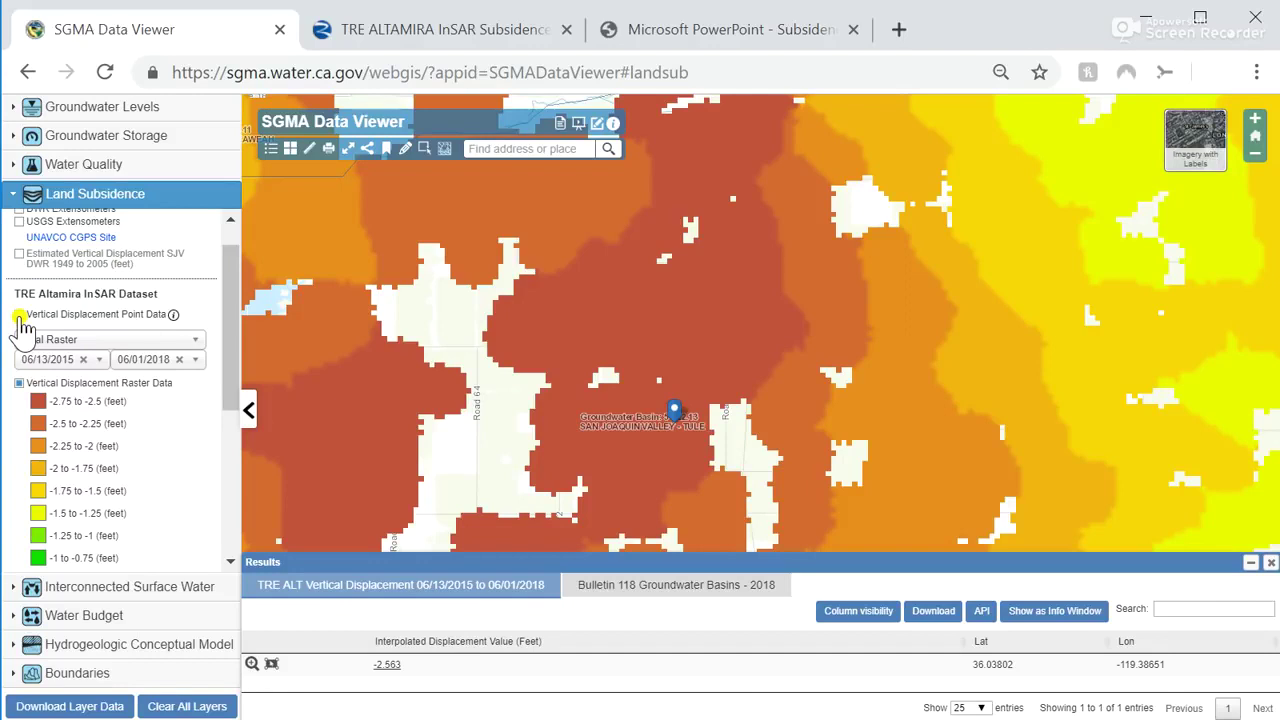
left_click(19, 318)
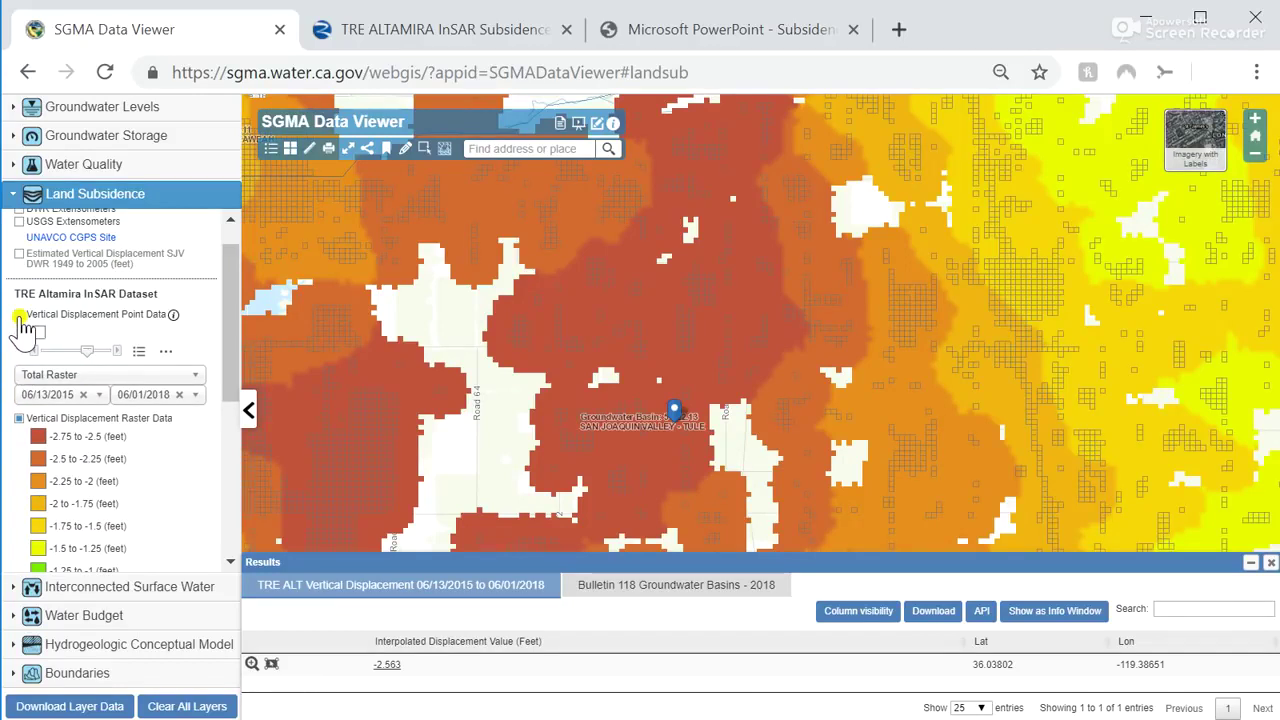
left_click(19, 316)
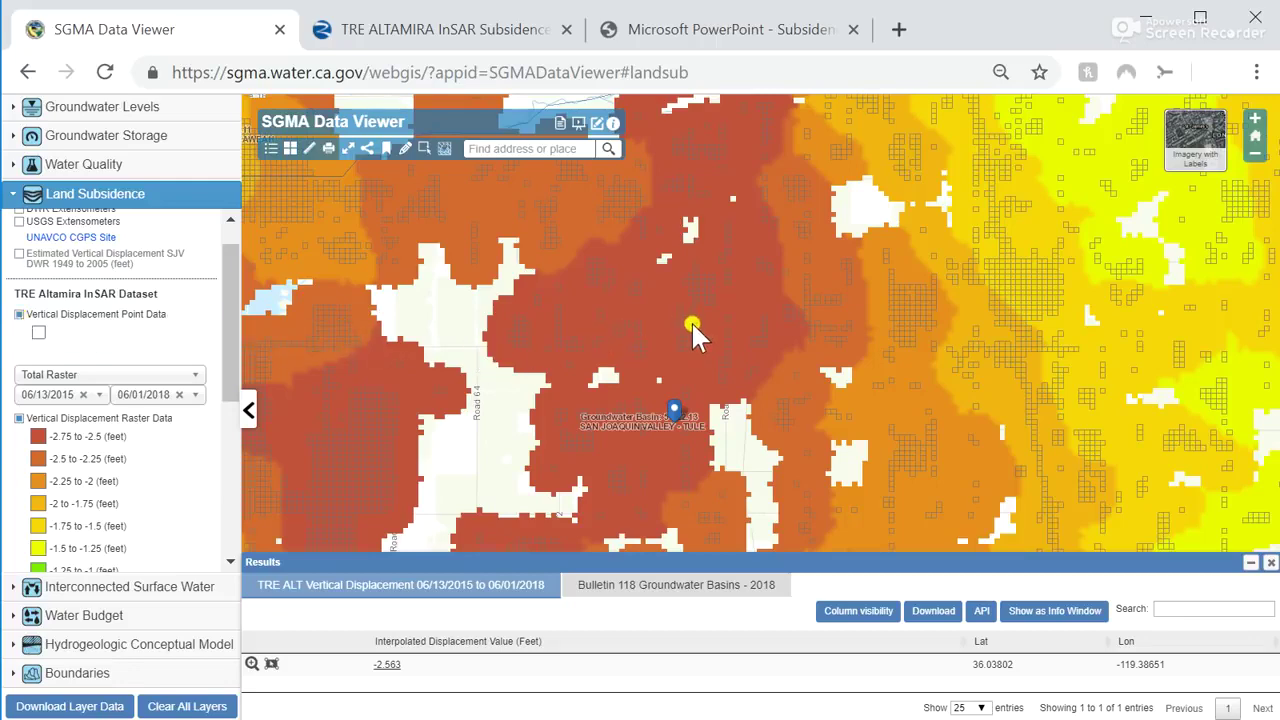
- Query an InSAR point cell at about 36.053, -119.385 and show its Vertical Displacement Point Data results
scroll(691, 320, "up", 1)
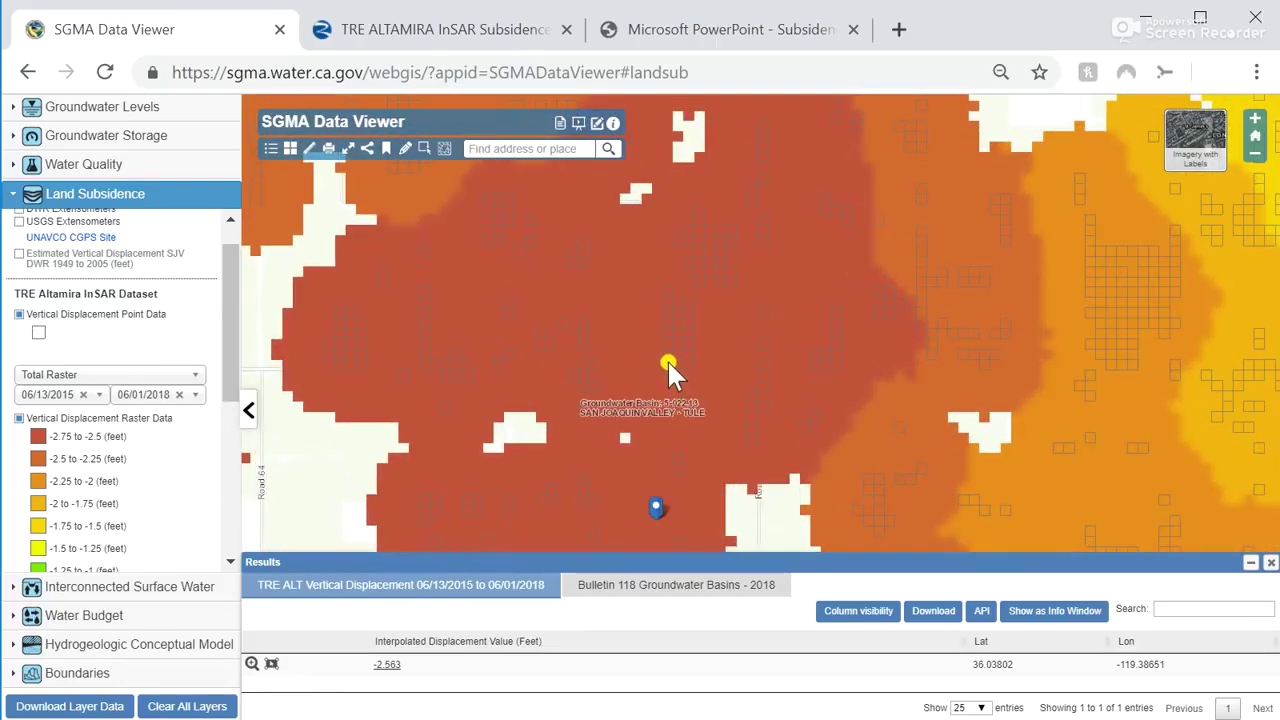
scroll(667, 359, "up", 1)
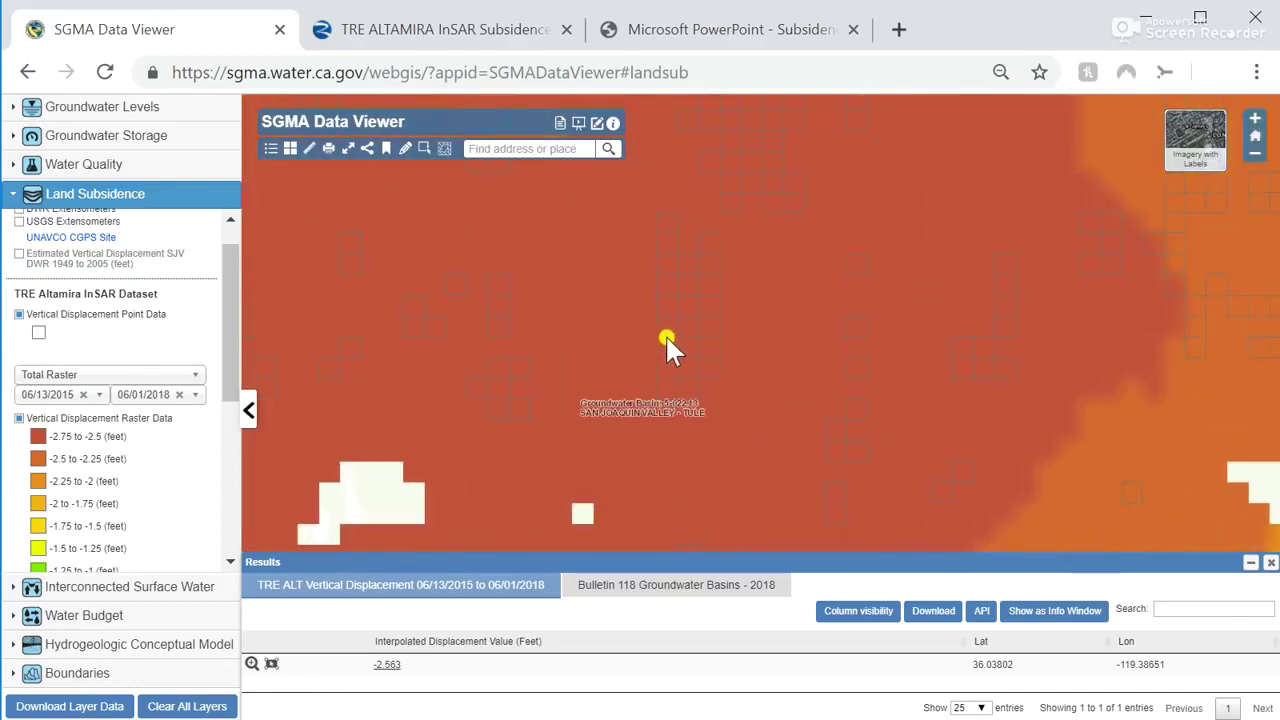
left_click(667, 334)
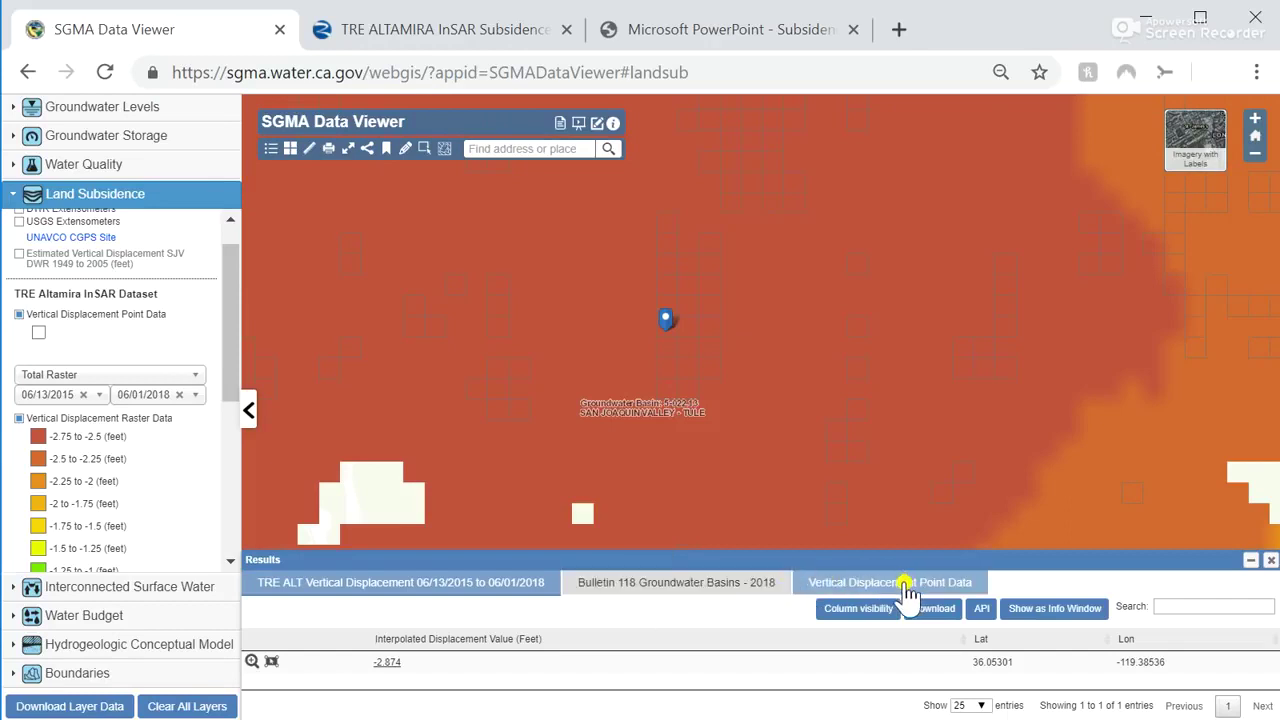
left_click(849, 586)
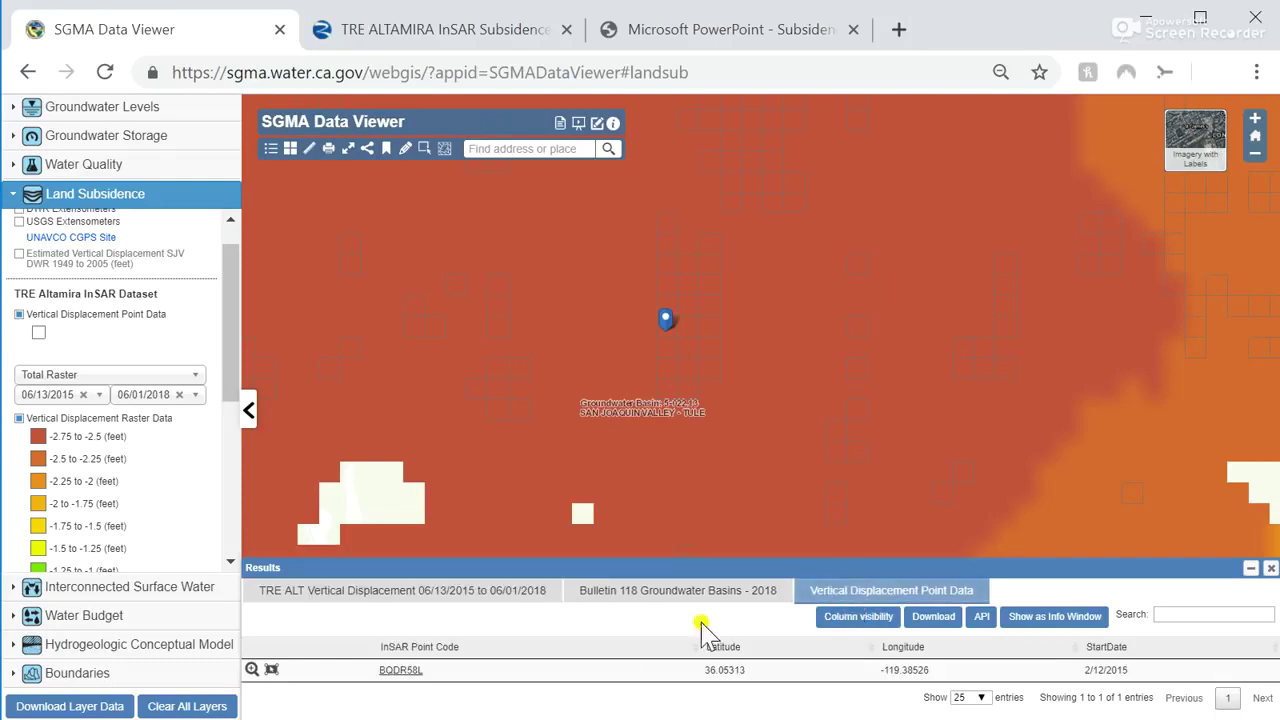
- Open the details for InSAR point BQDR58L and examine its location, displacement chart and measurement table
left_click(400, 671)
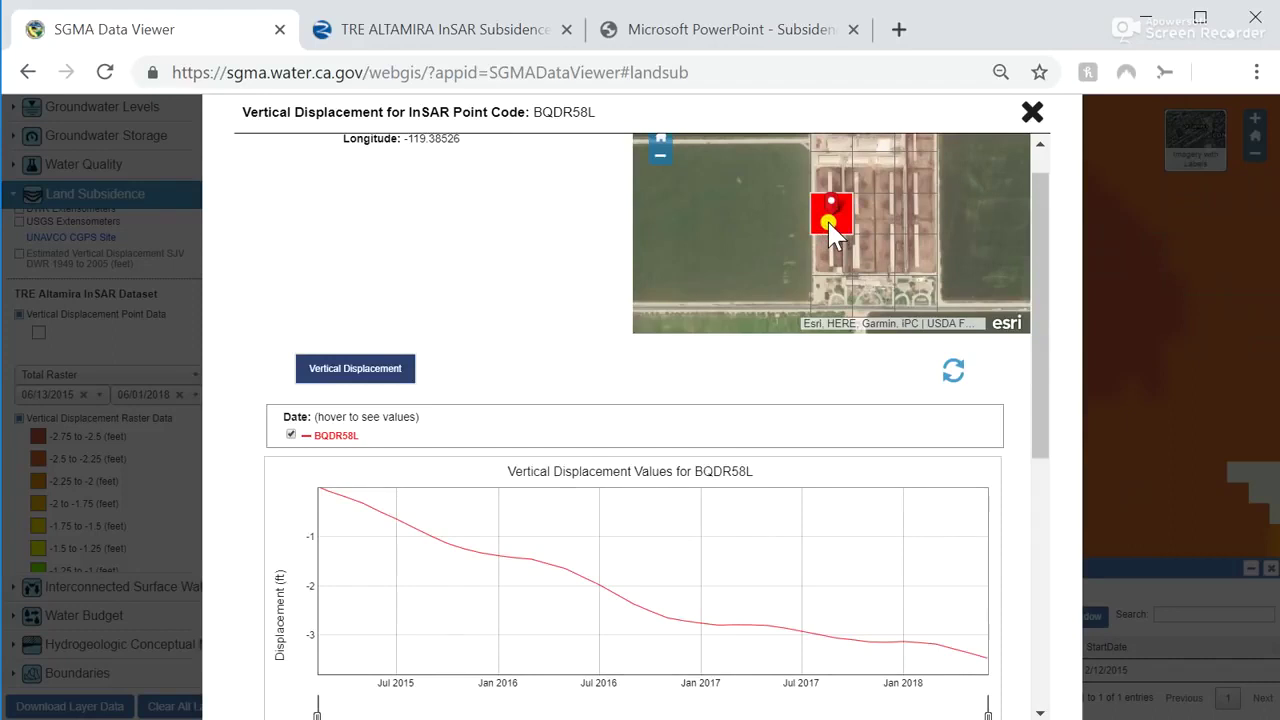
mouse_move(1046, 384)
left_mouse_down()
mouse_move(1046, 572)
mouse_move(1043, 392)
mouse_move(1046, 406)
left_mouse_up()
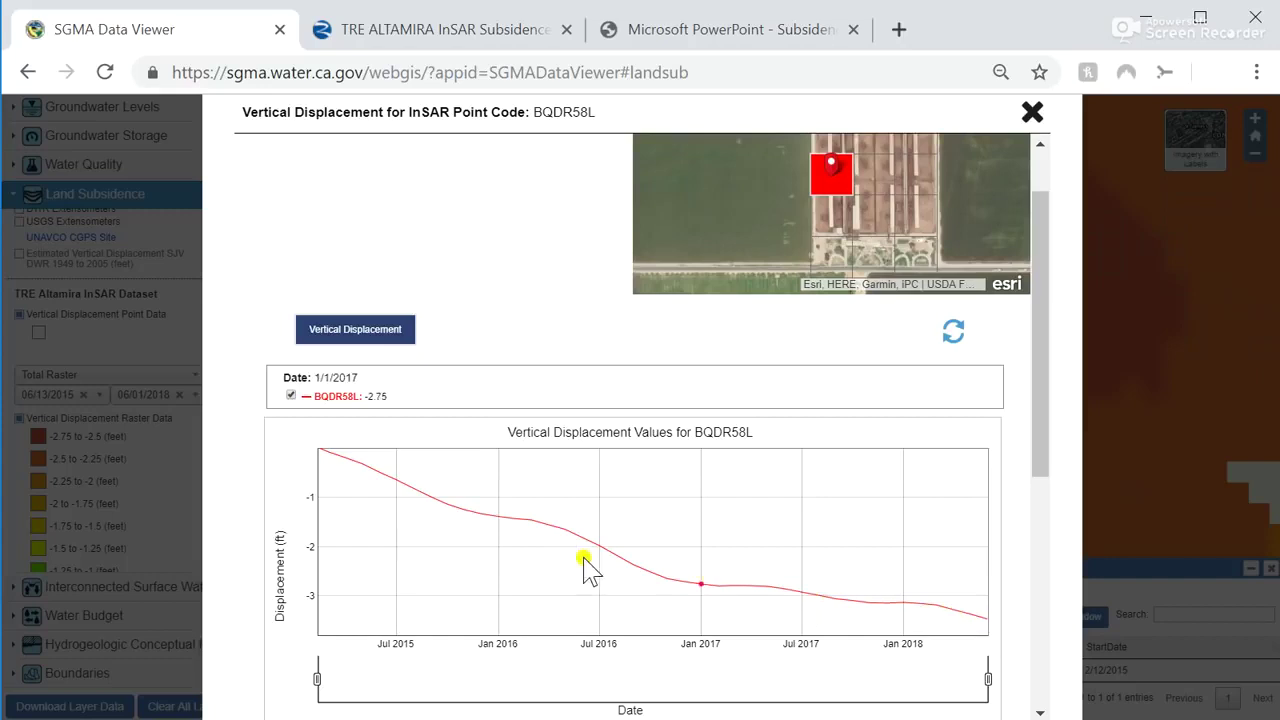
left_click_drag(1036, 432, 1060, 600)
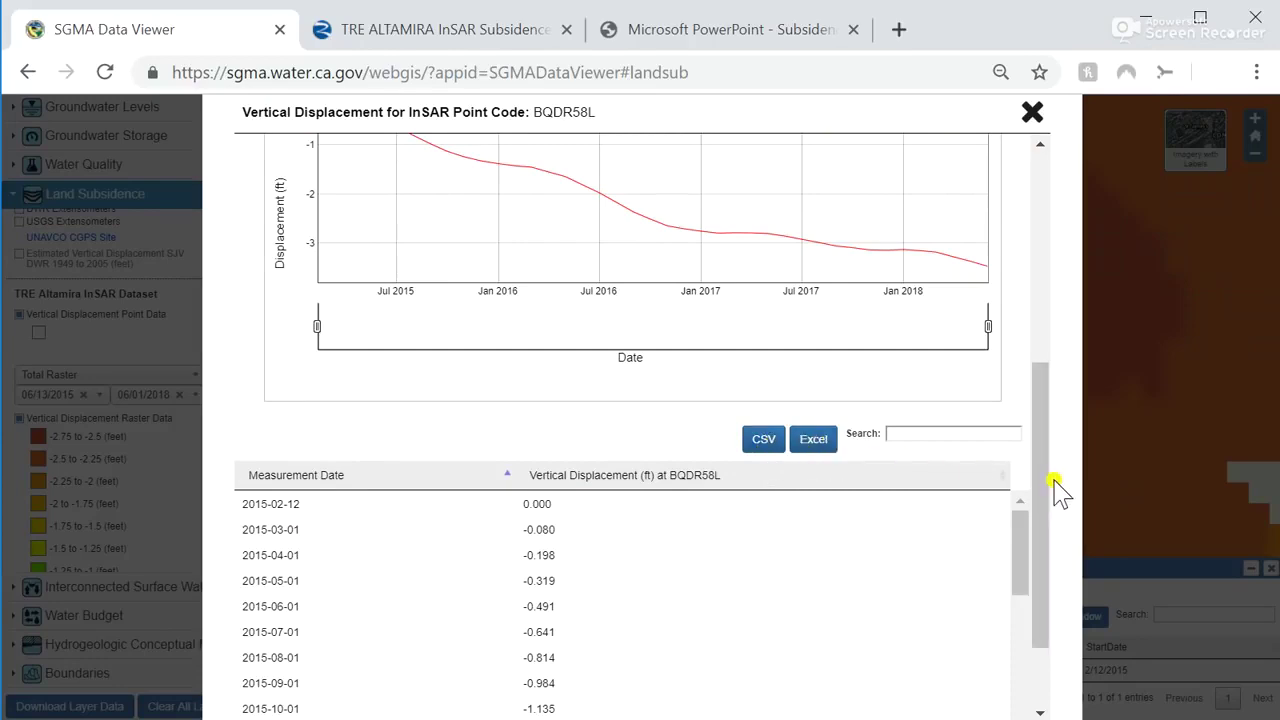
- Close the displacement details for InSAR point BQDR58L and zoom the map out to show the surrounding subsidence raster and point cells
left_click_drag(1055, 480, 1066, 234)
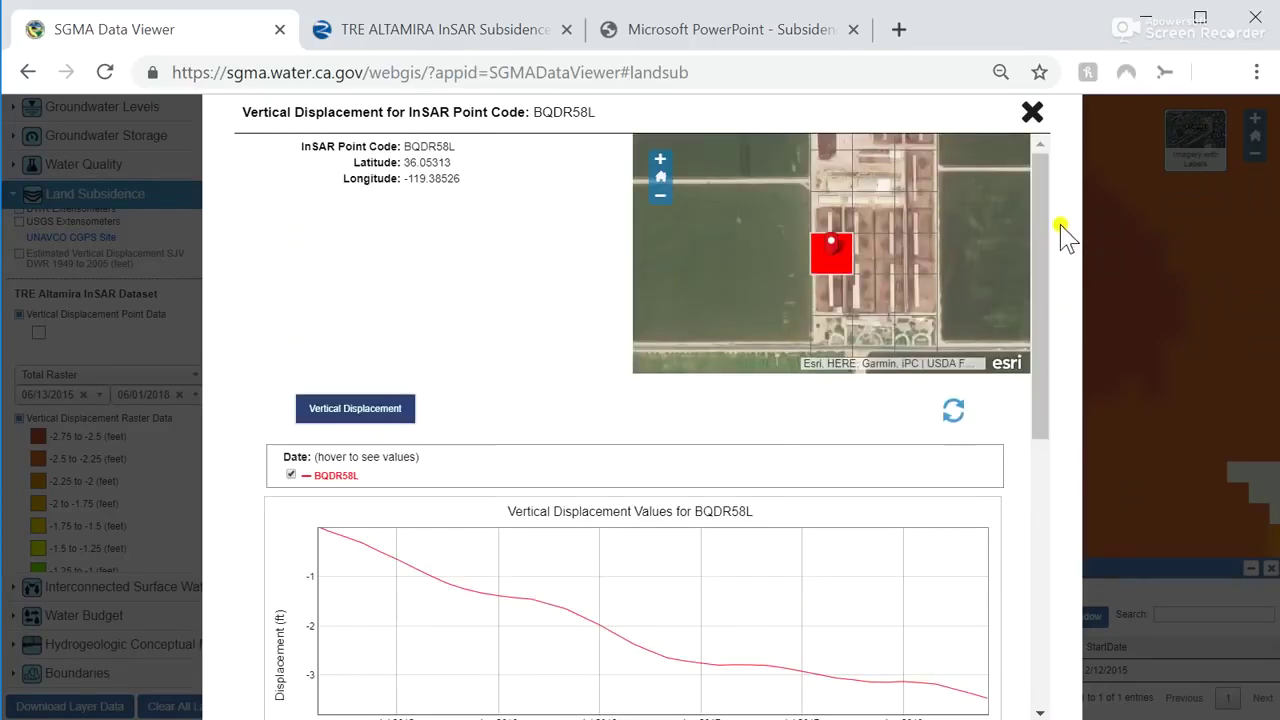
left_click(1032, 112)
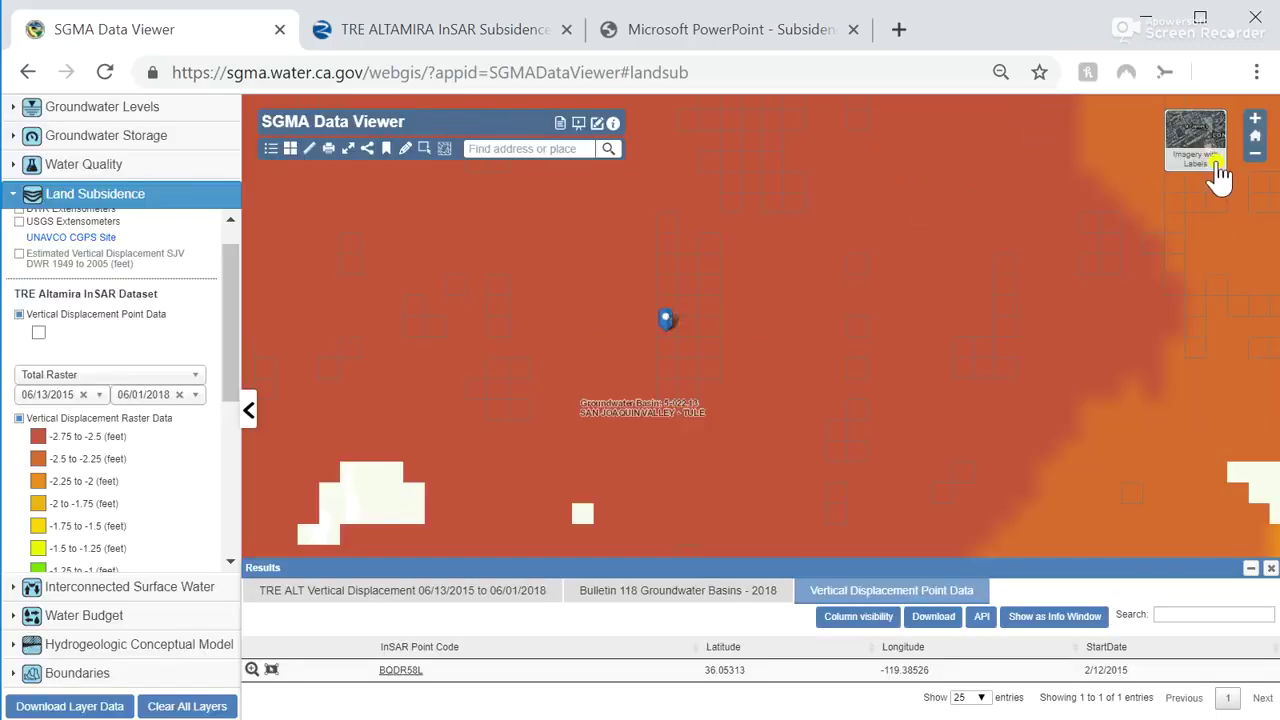
left_click(1255, 157)
left_click(1255, 157)
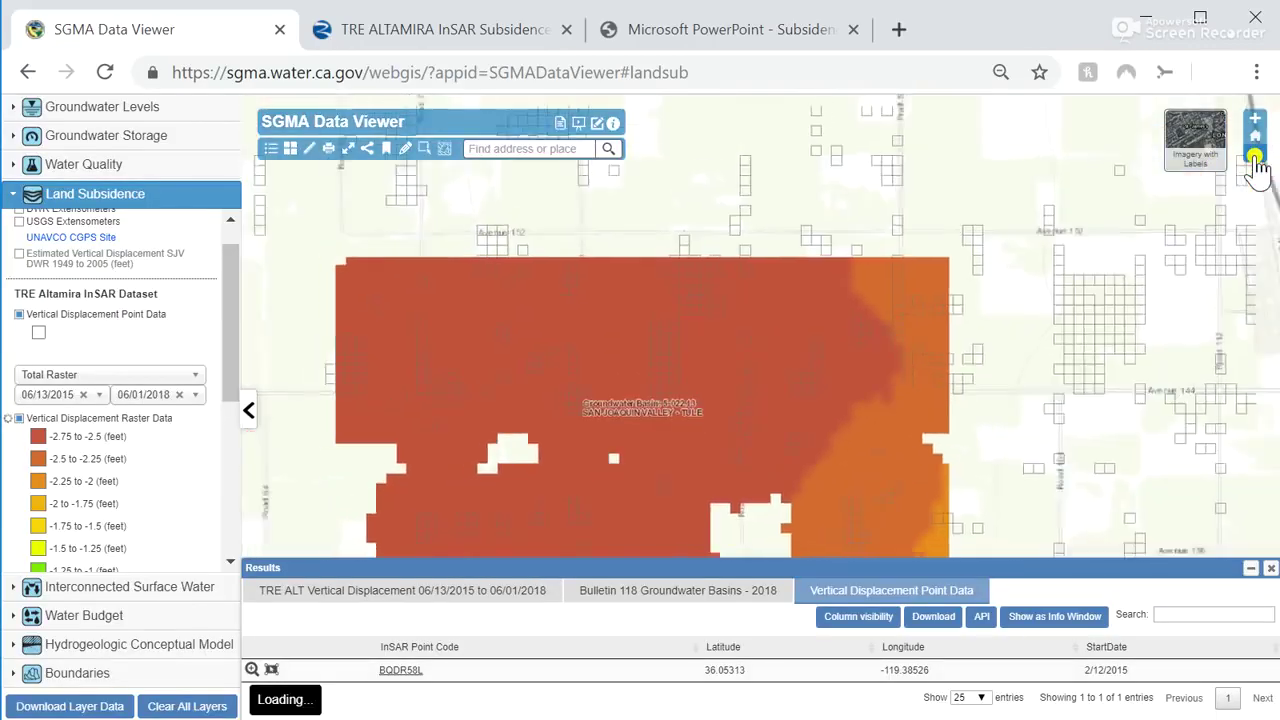
left_click(624, 343)
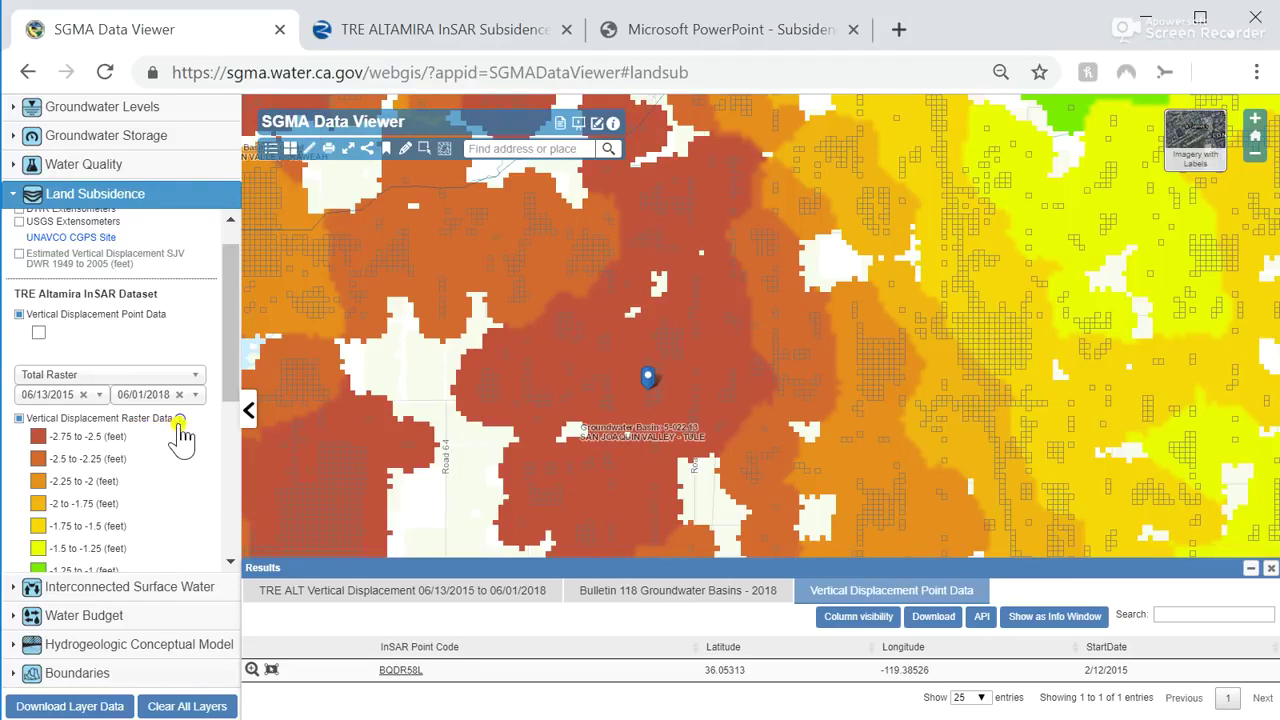
- Open the documentation for the Vertical Displacement Raster Data layer and read the TRE ALTAMIRA InSAR dataset's description, service locations and guidance
mouse_move(145, 325)
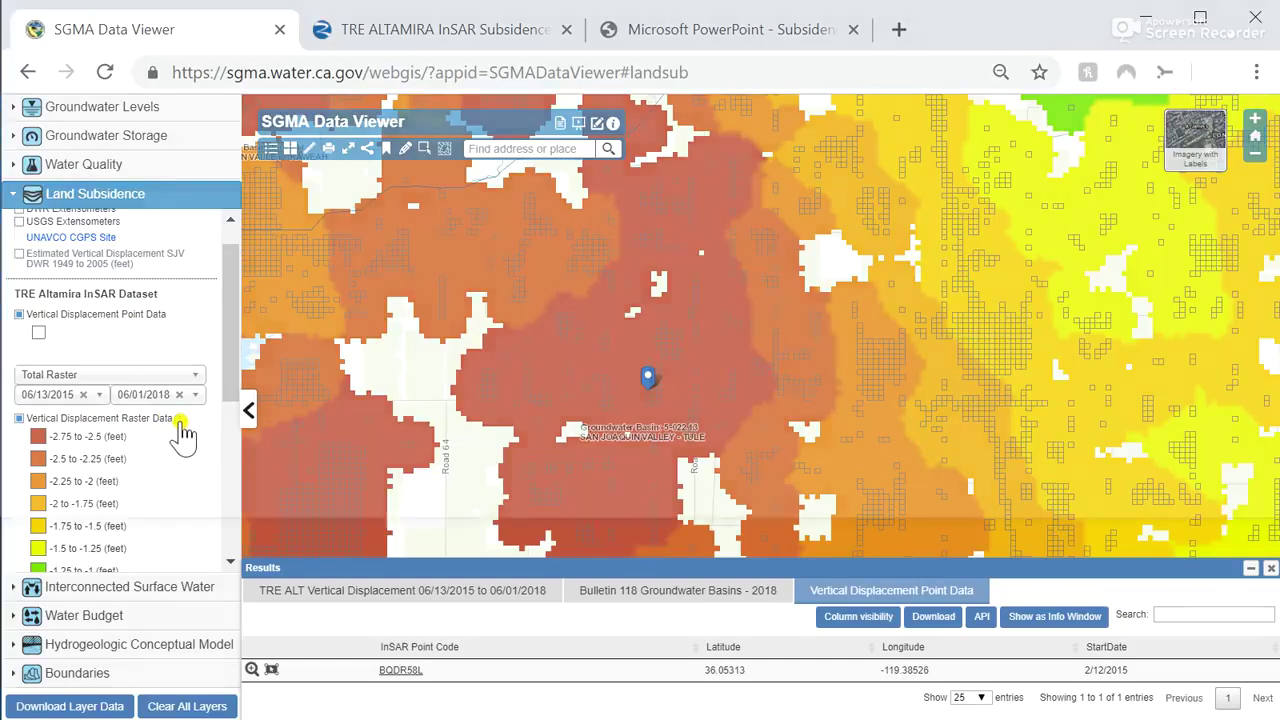
left_click(181, 425)
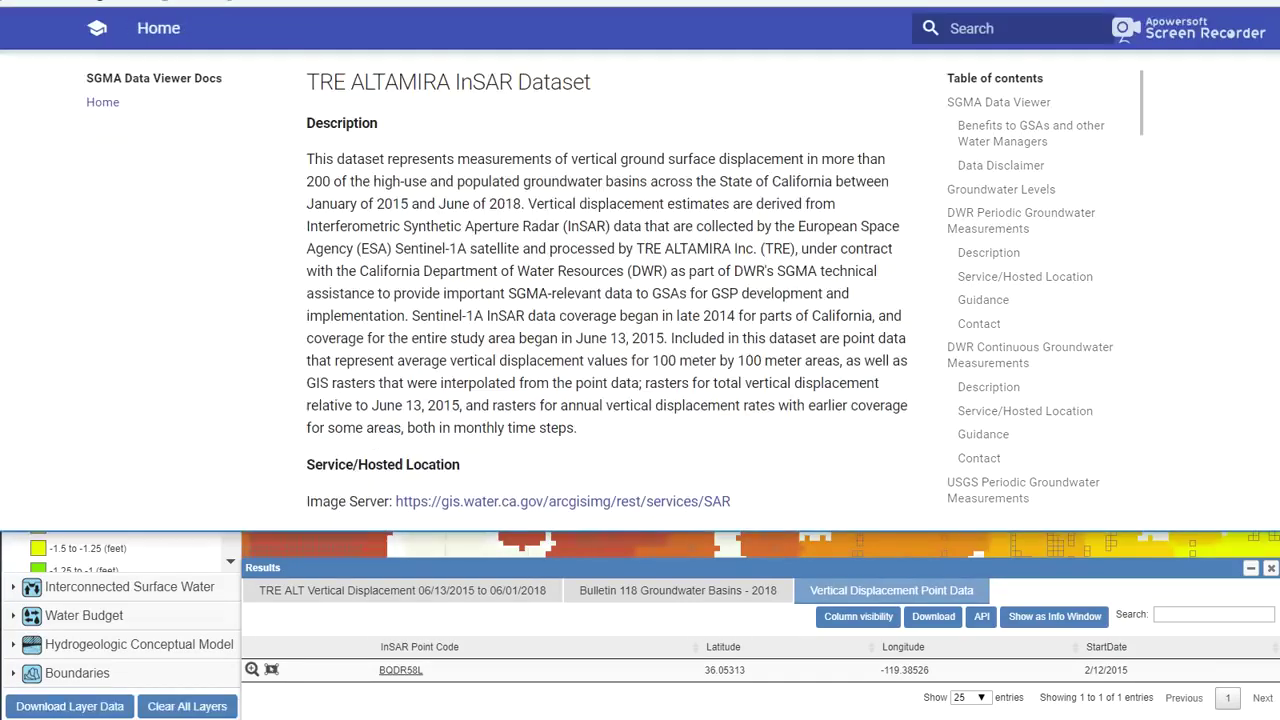
left_click_drag(365, 1, 441, 56)
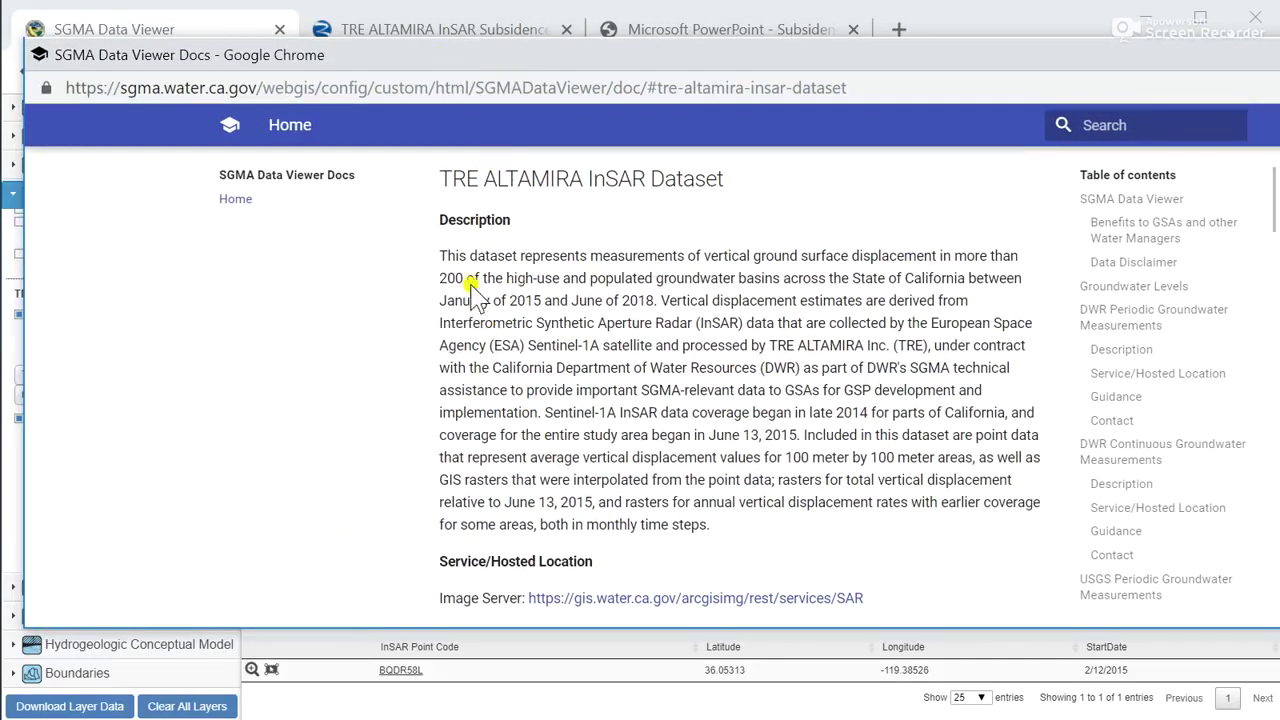
scroll(455, 445, "down", 2)
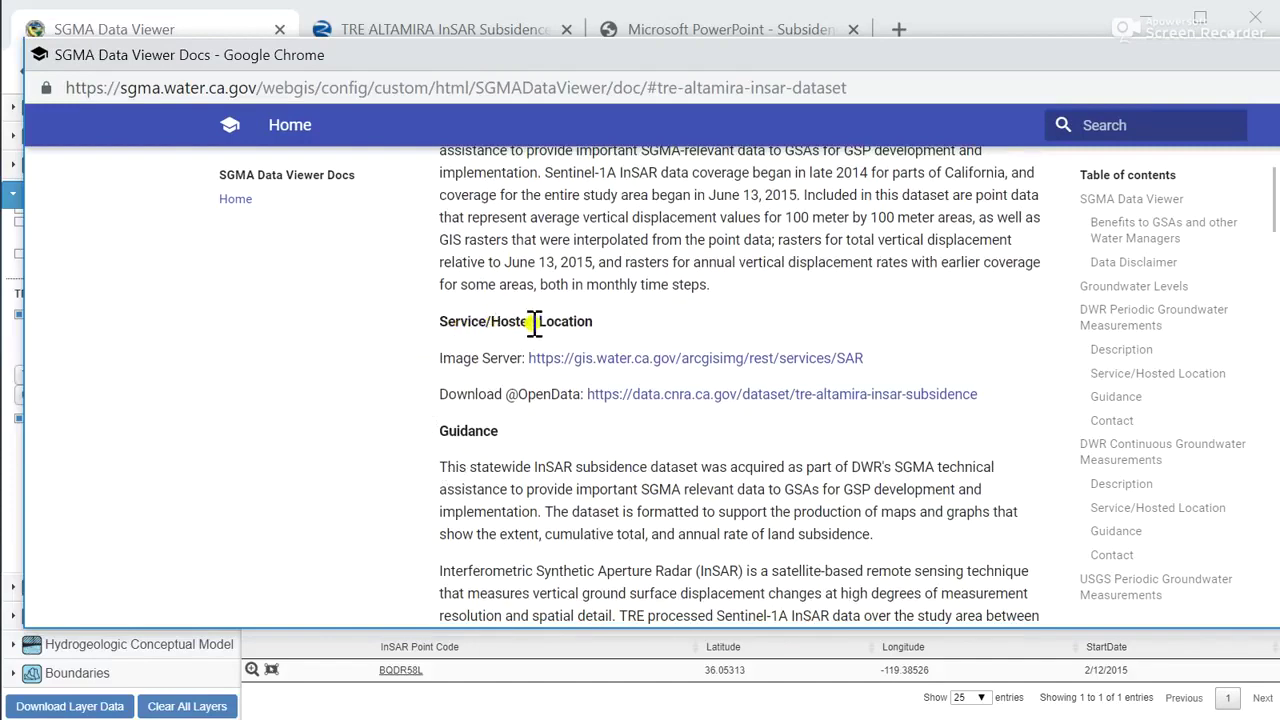
scroll(443, 437, "down", 2)
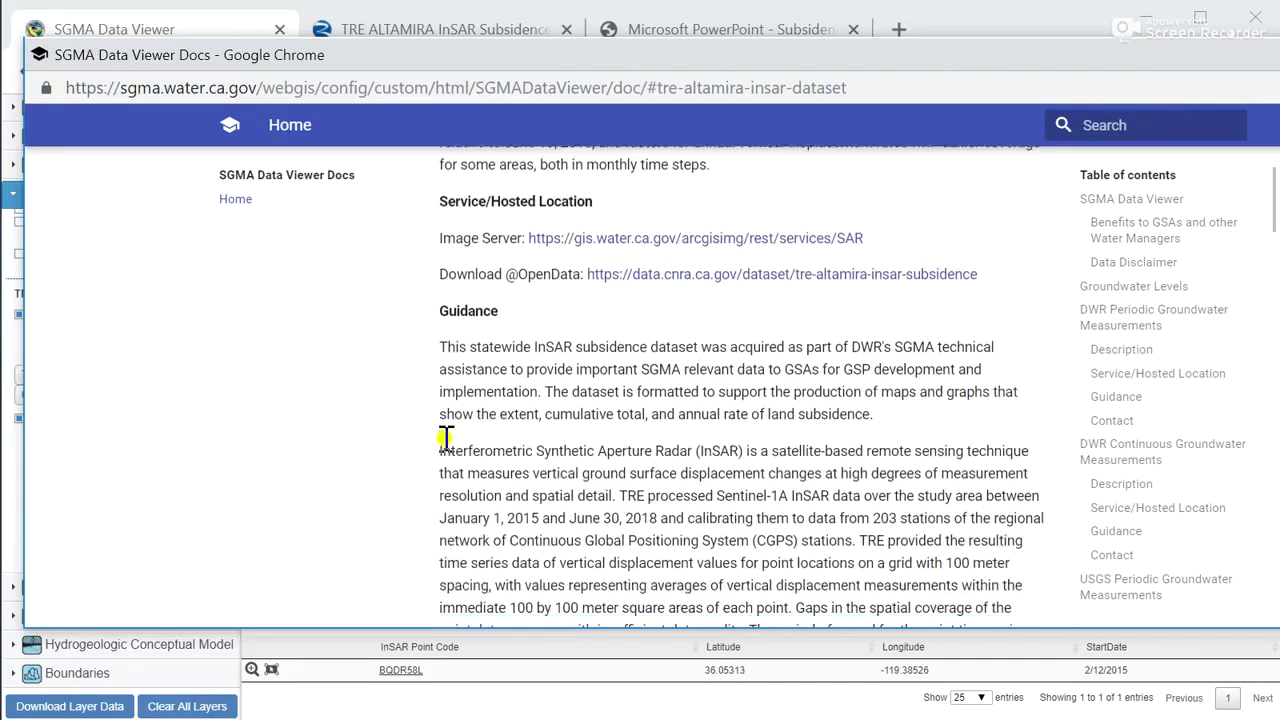
scroll(443, 440, "down", 4)
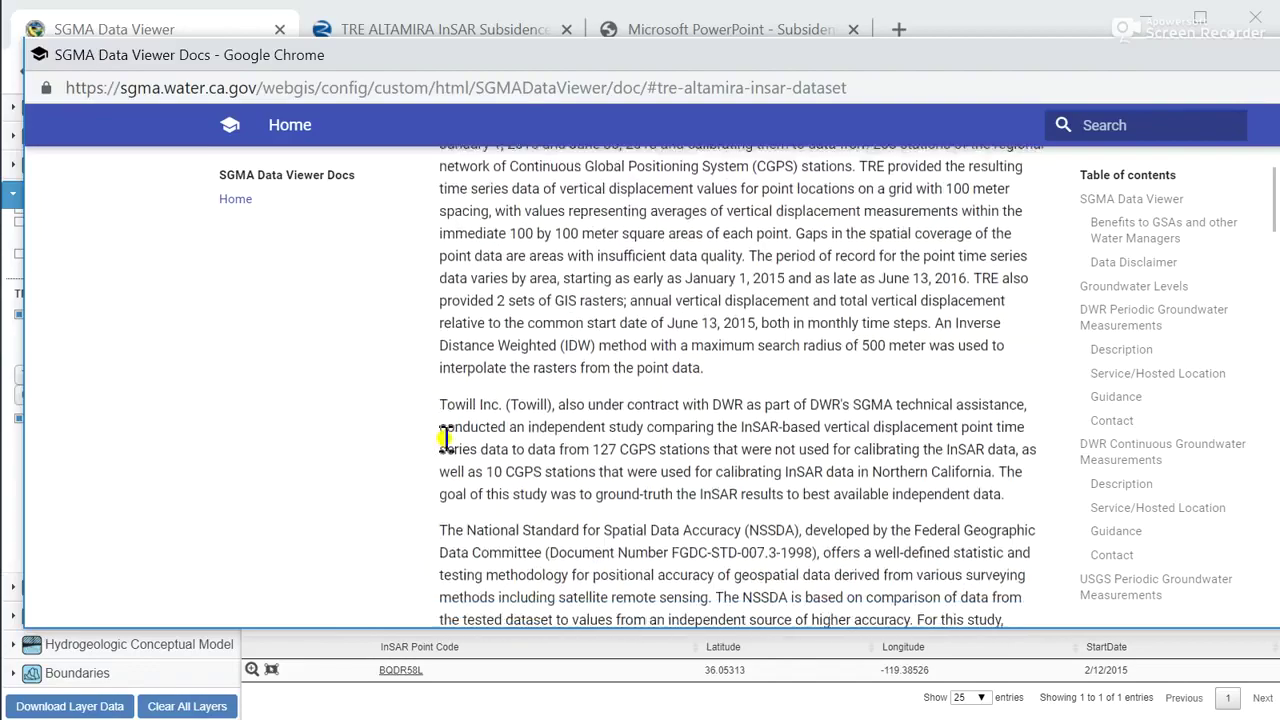
scroll(443, 440, "down", 1)
scroll(443, 437, "up", 6)
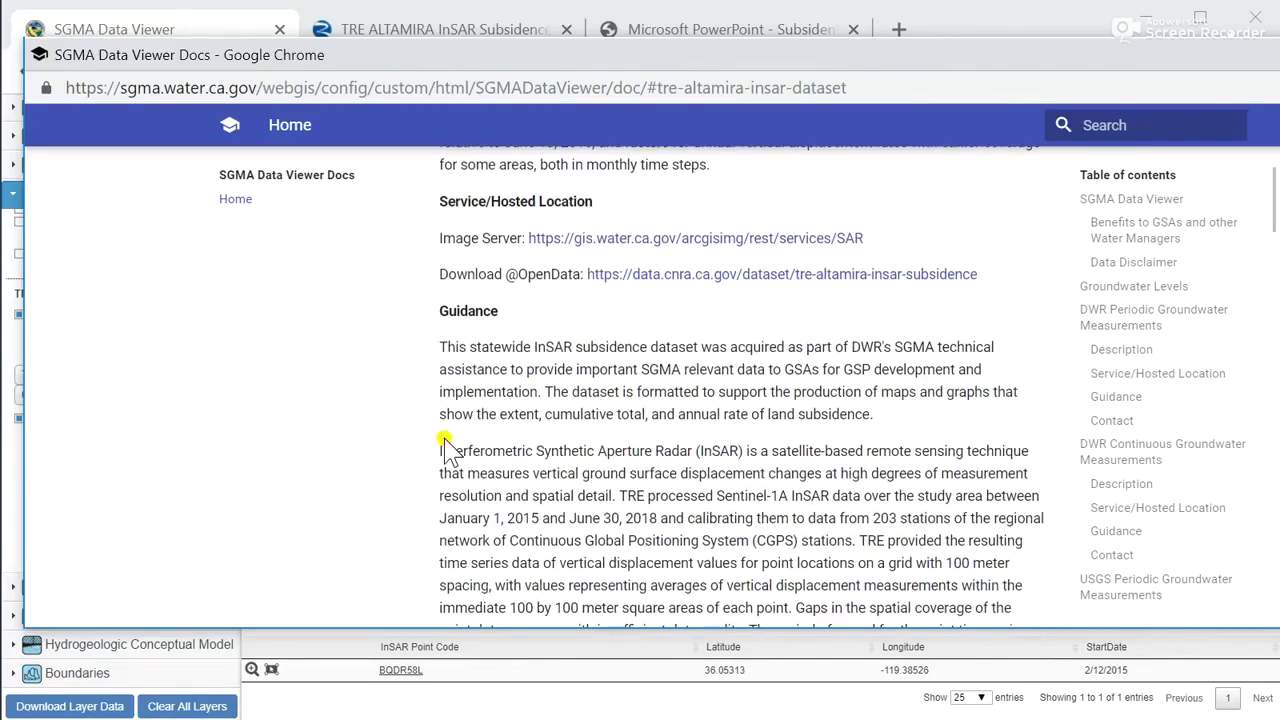
scroll(443, 440, "up", 1)
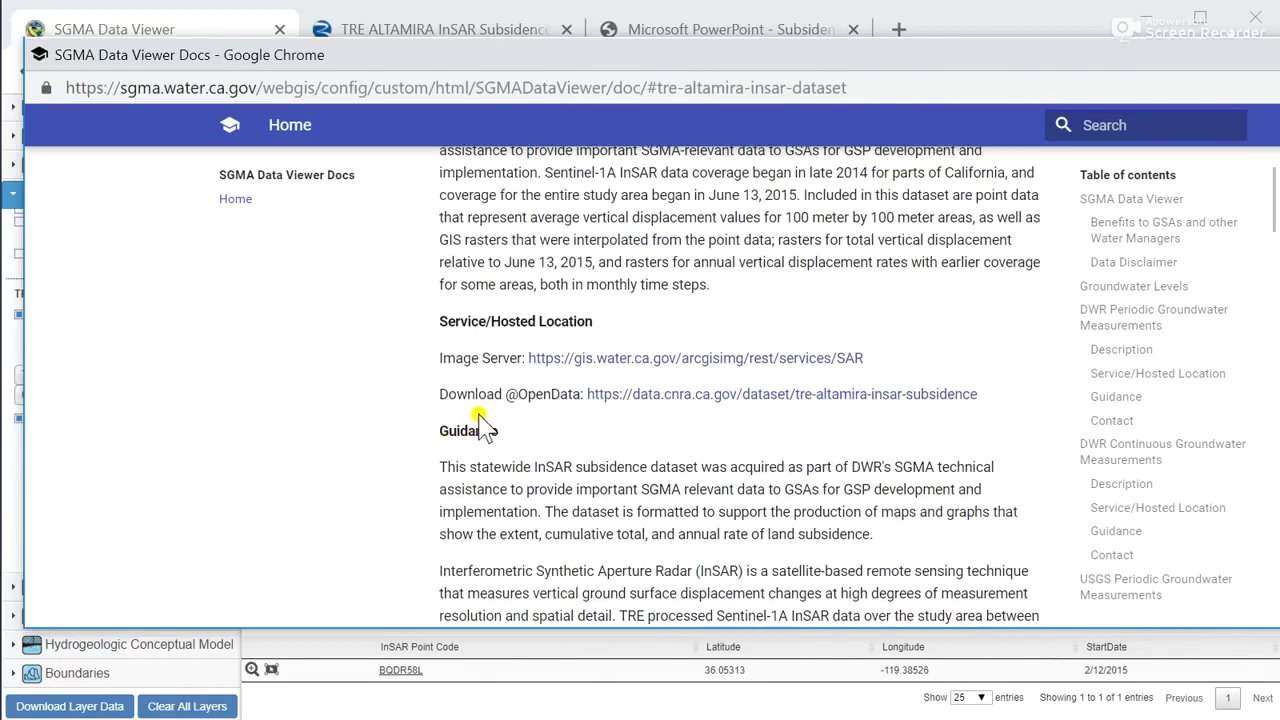
- Switch to the TRE ALTAMIRA InSAR Subsidence Data page on data.cnra.ca.gov and review its Data and Resources list
left_click(401, 30)
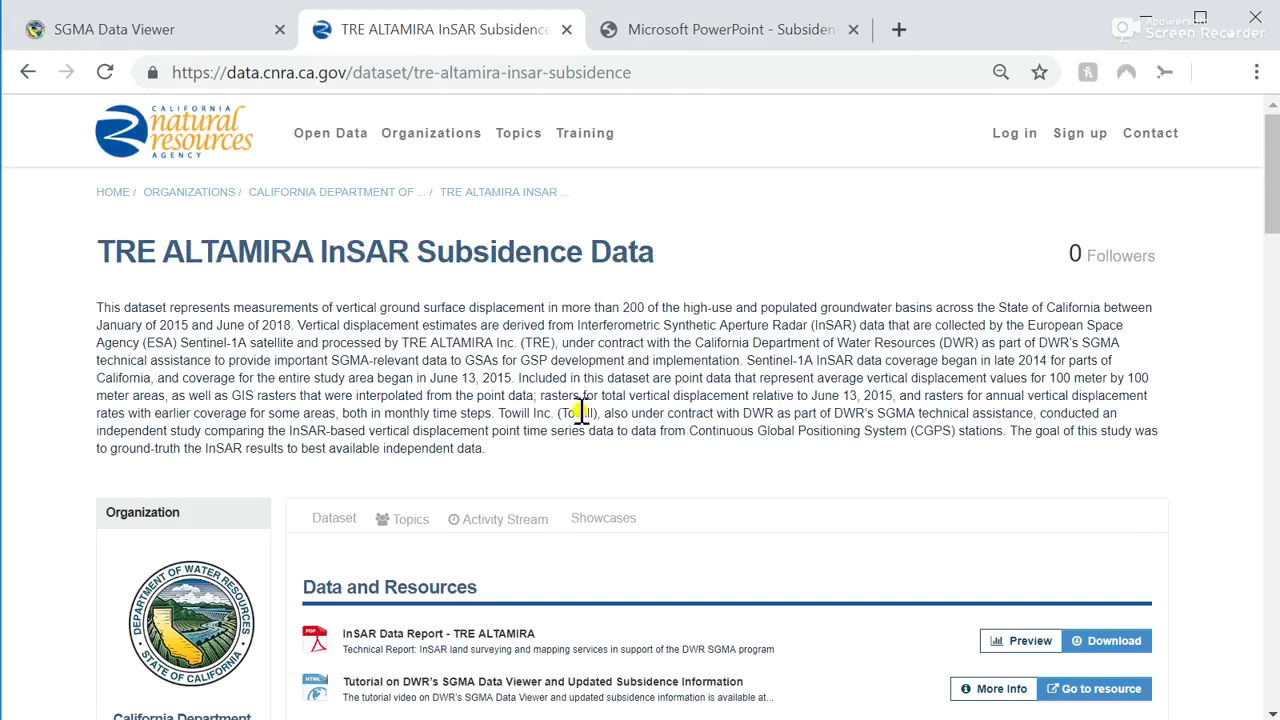
scroll(580, 415, "down", 3)
scroll(580, 415, "down", 1)
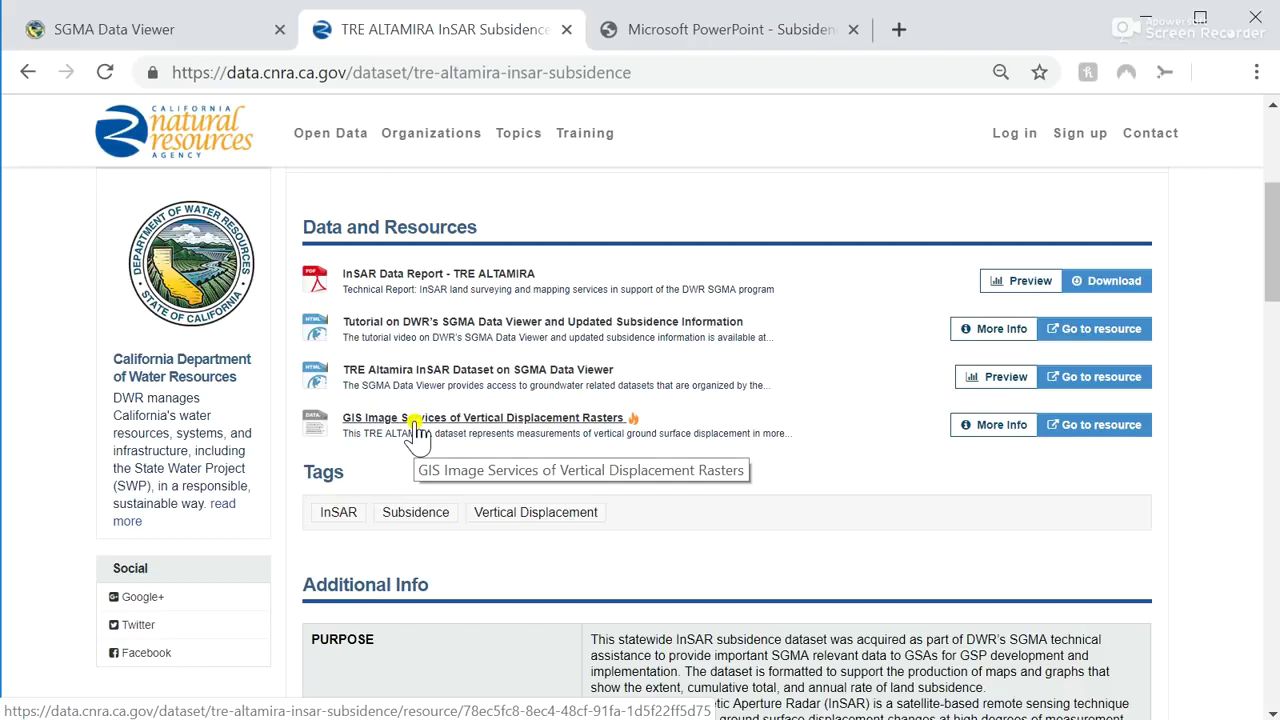
- Read the dataset's Additional Info, including its purpose, accuracy statement and contact details
scroll(700, 570, "down", 3)
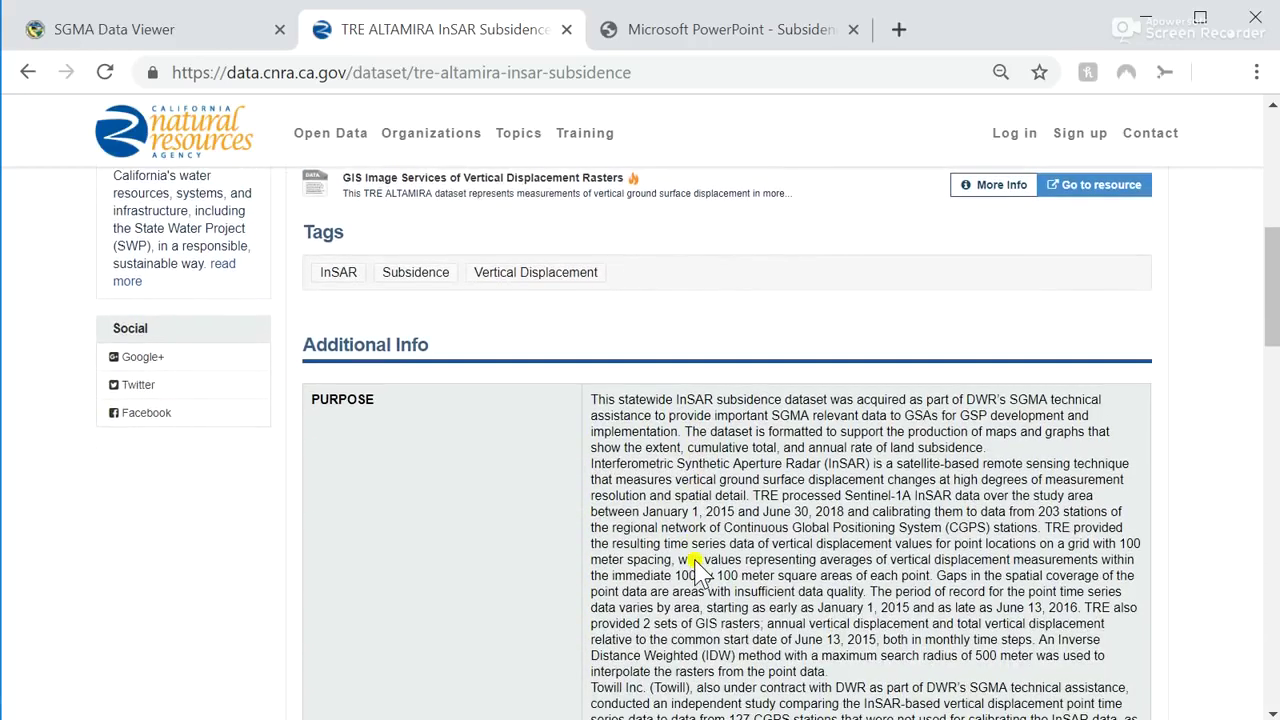
scroll(698, 565, "down", 1)
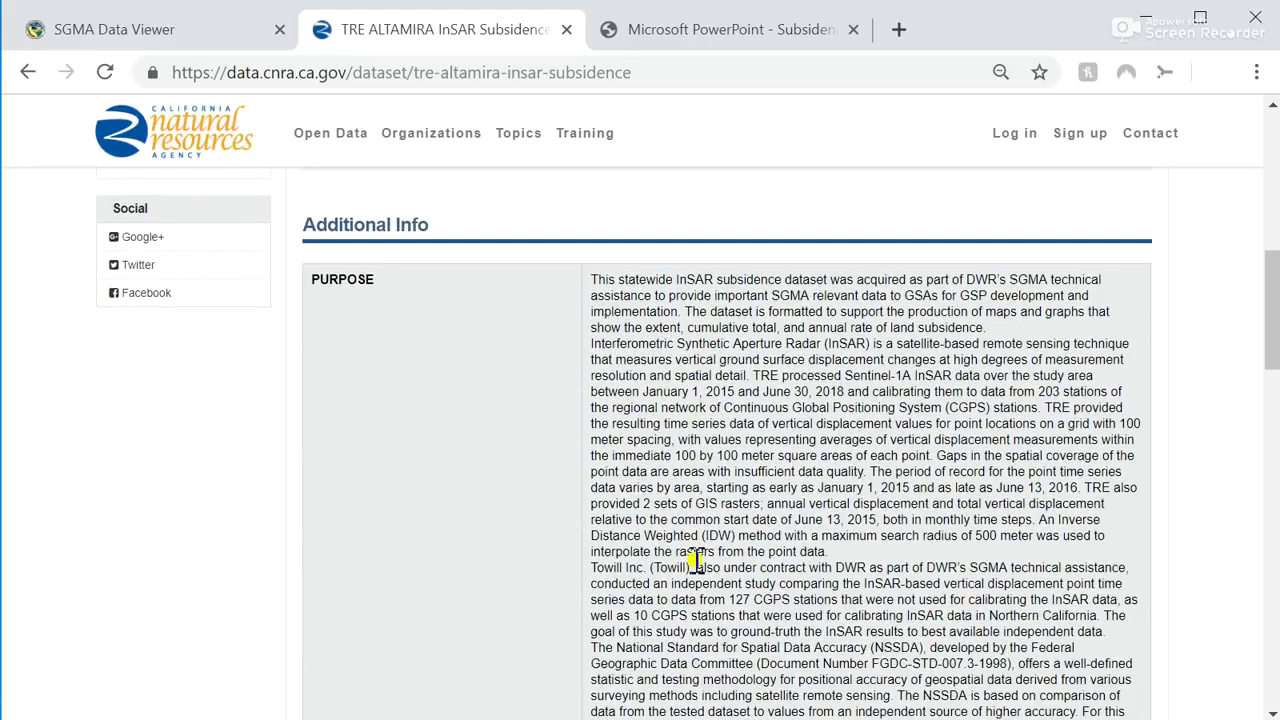
scroll(697, 562, "down", 3)
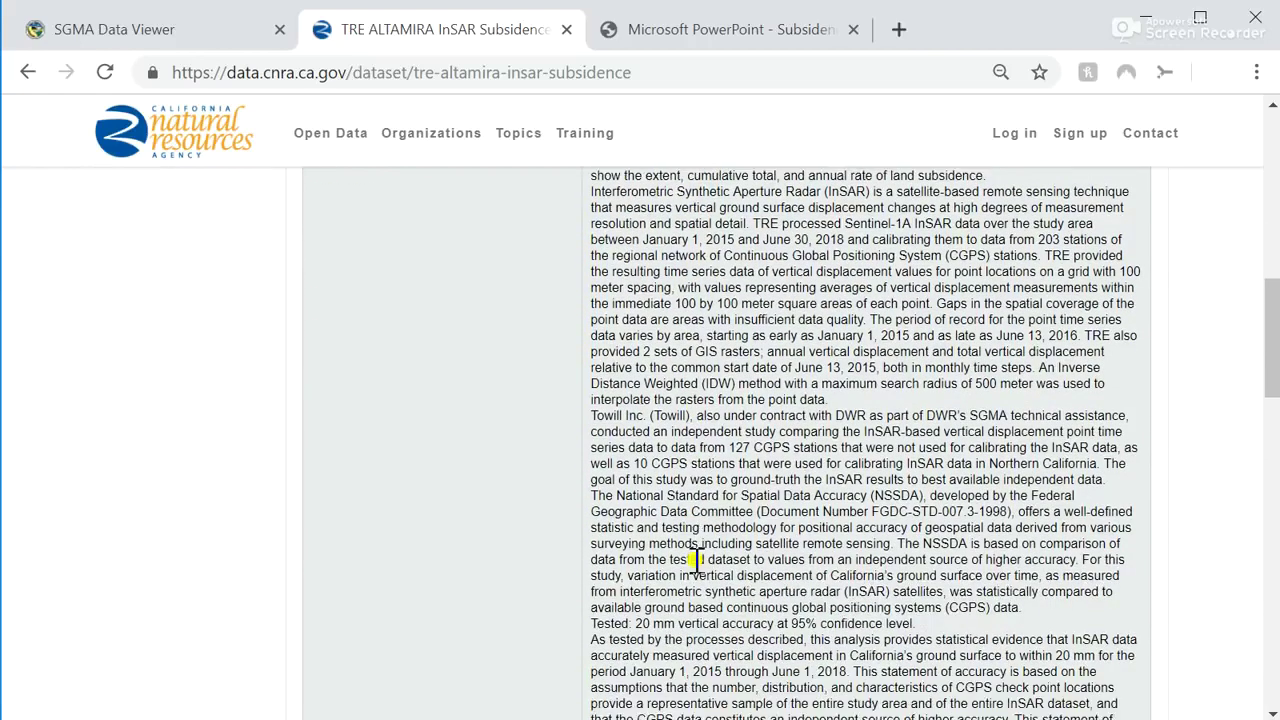
scroll(695, 562, "down", 2)
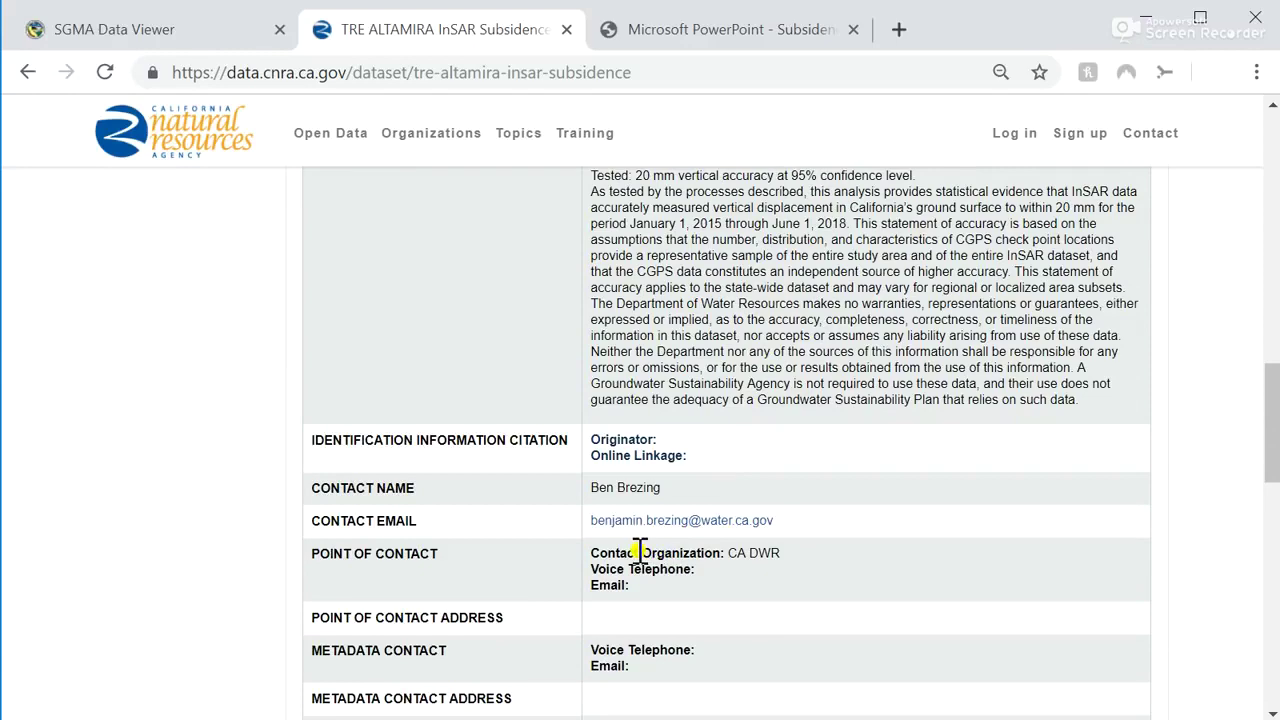
scroll(640, 552, "down", 2)
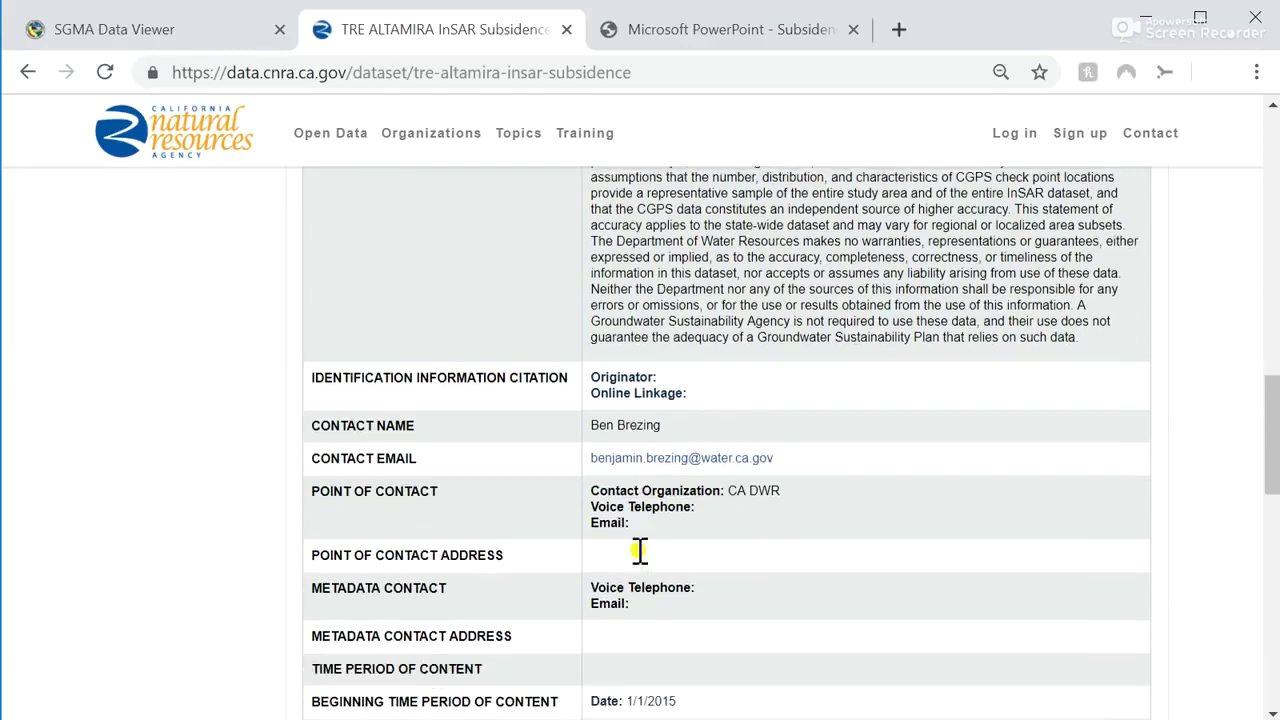